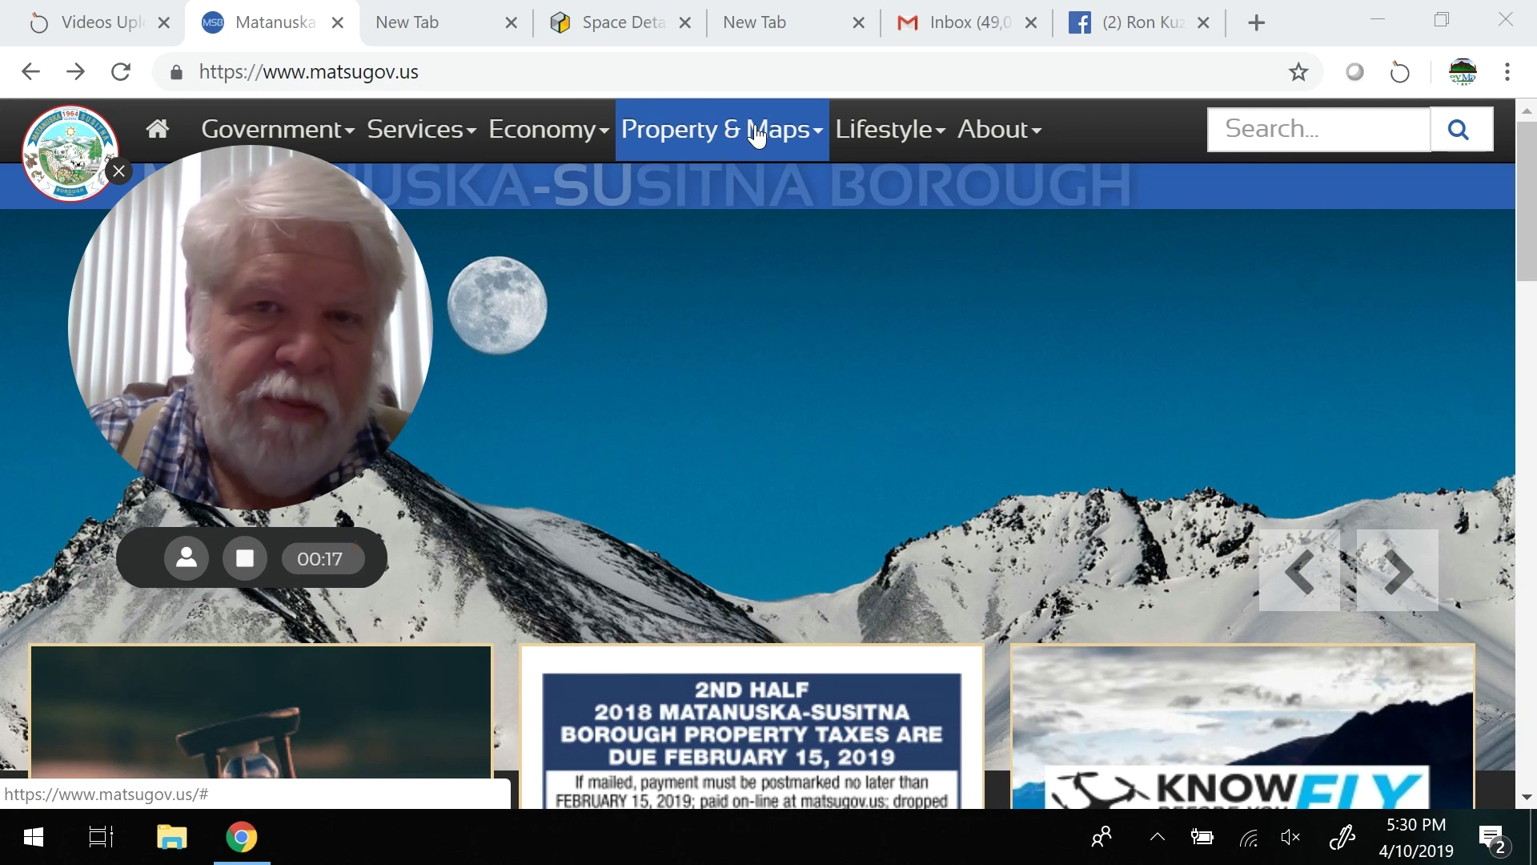
# - Open the borough's myProperty lookup and set the search type to Owner Search
pyautogui.click(757, 132)
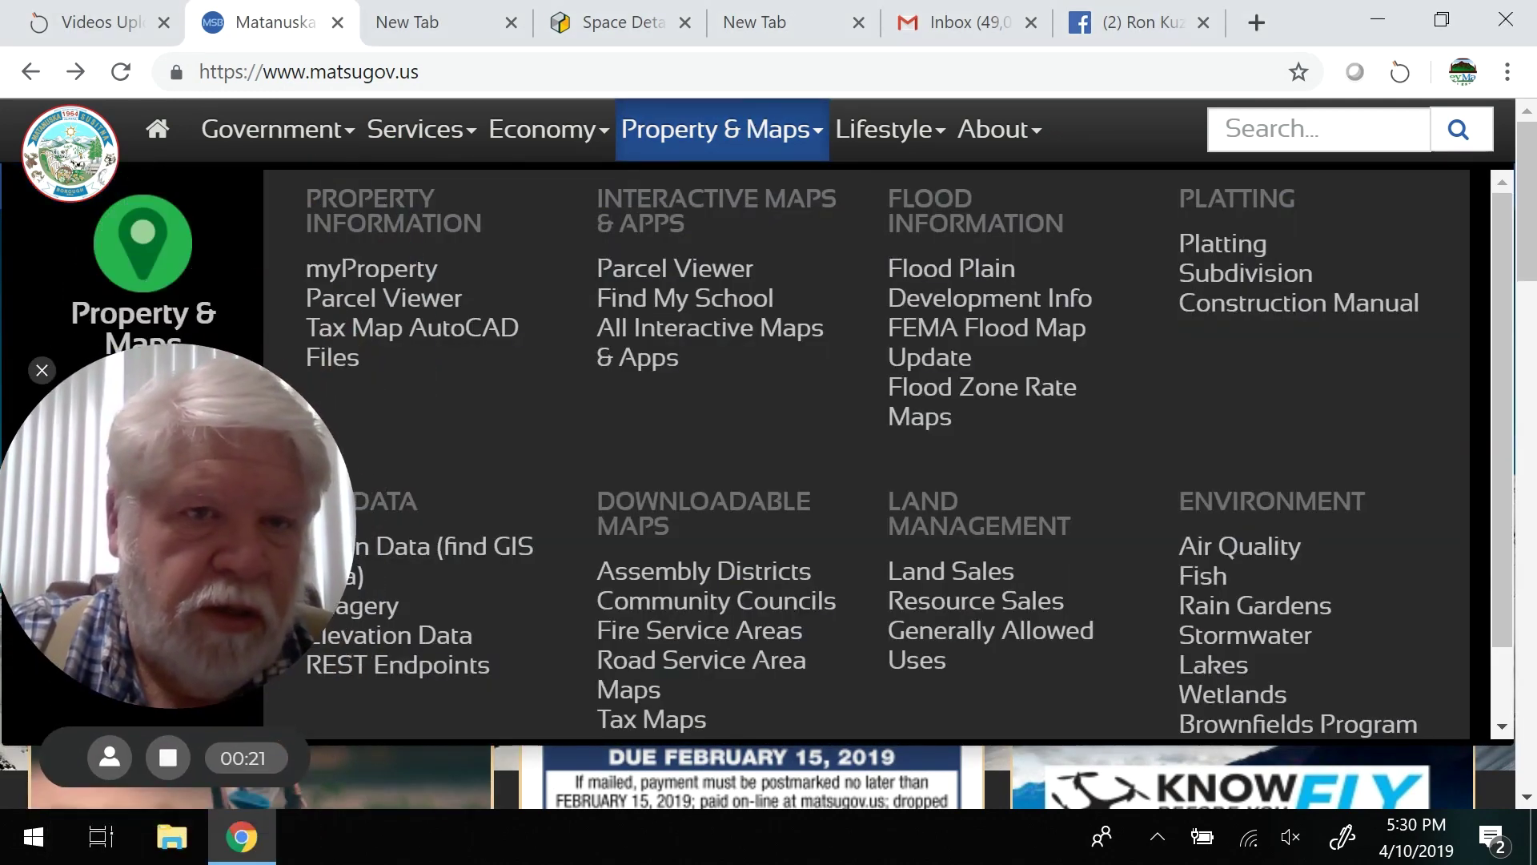
pyautogui.click(410, 271)
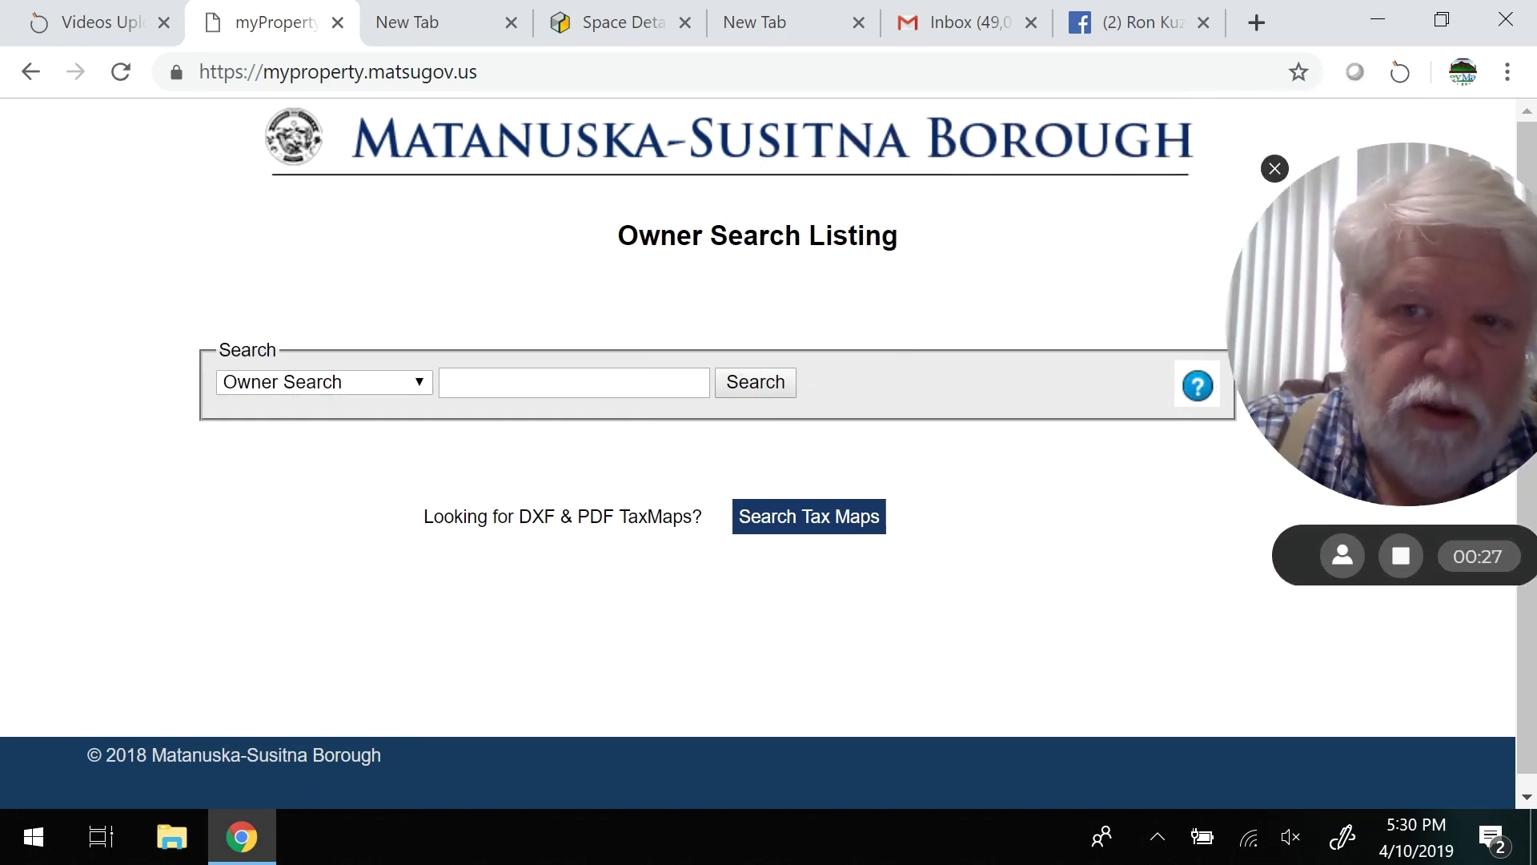
pyautogui.click(405, 389)
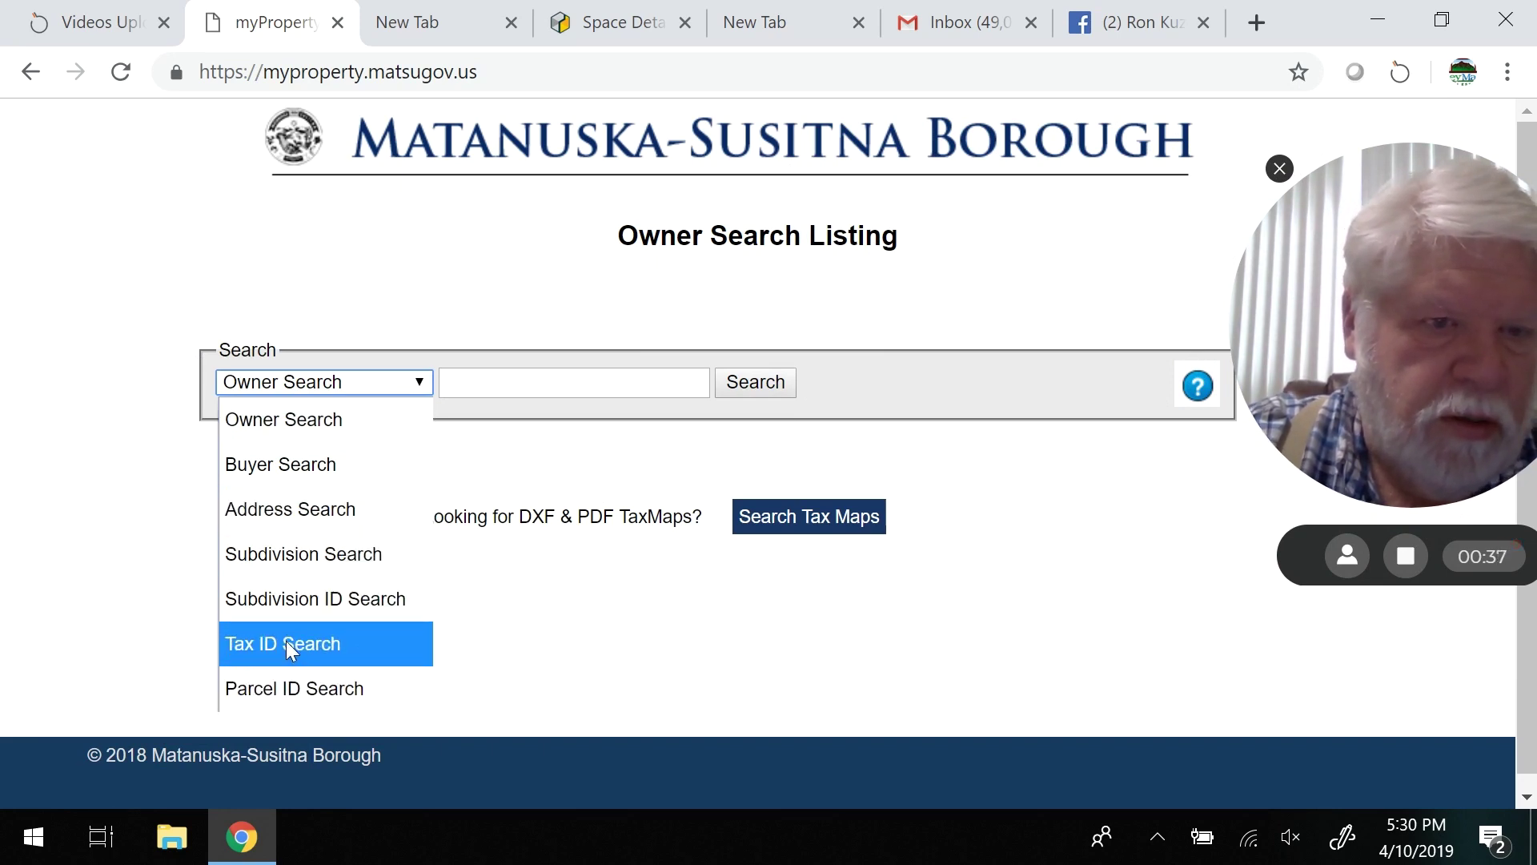
pyautogui.click(304, 416)
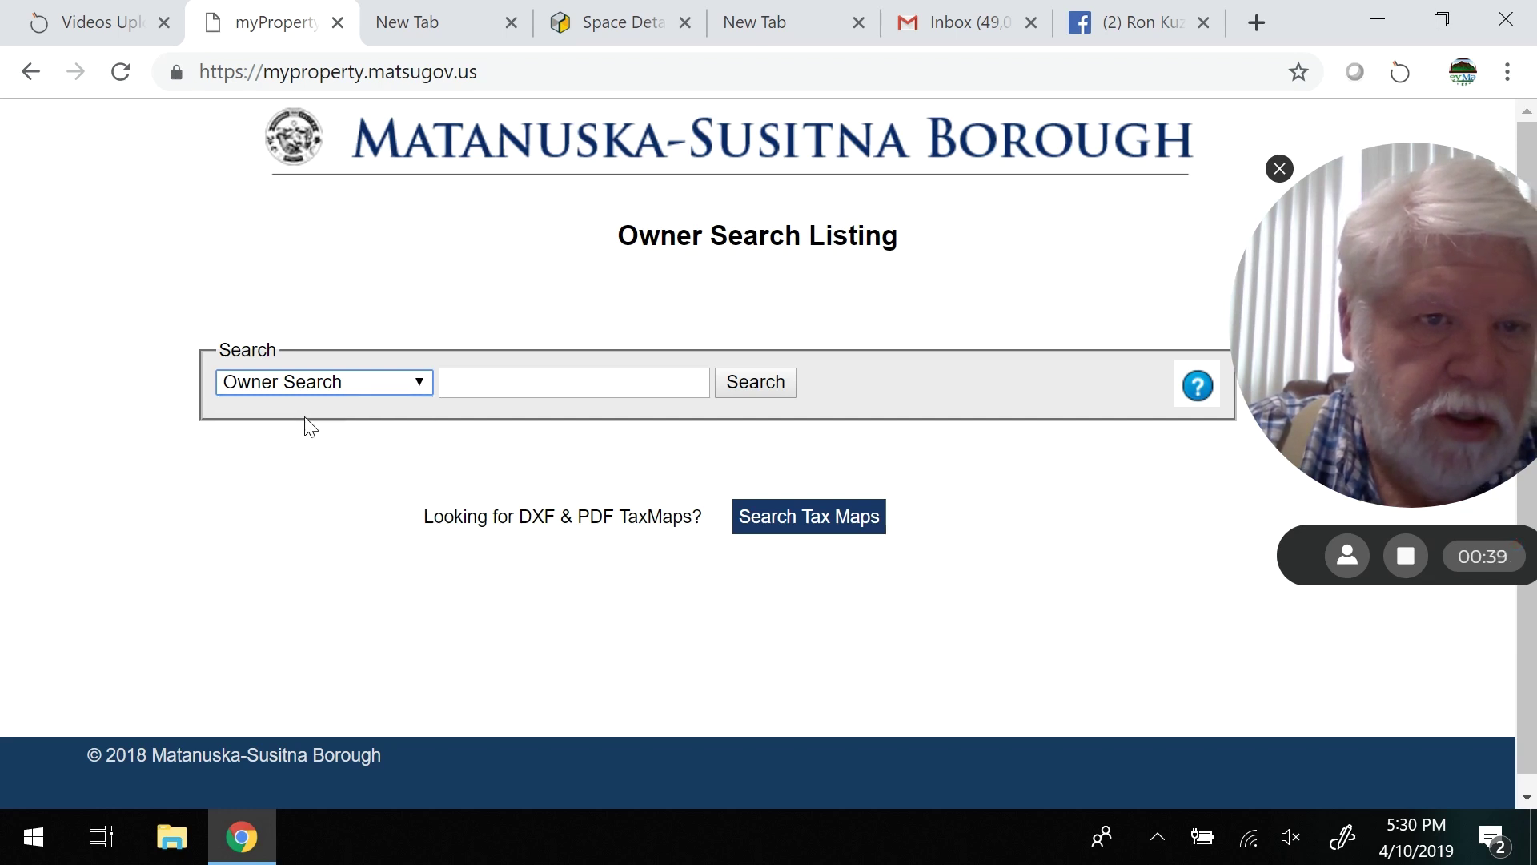
# - Search for the property by the owner's surname and open the matching account's details
pyautogui.click(507, 383)
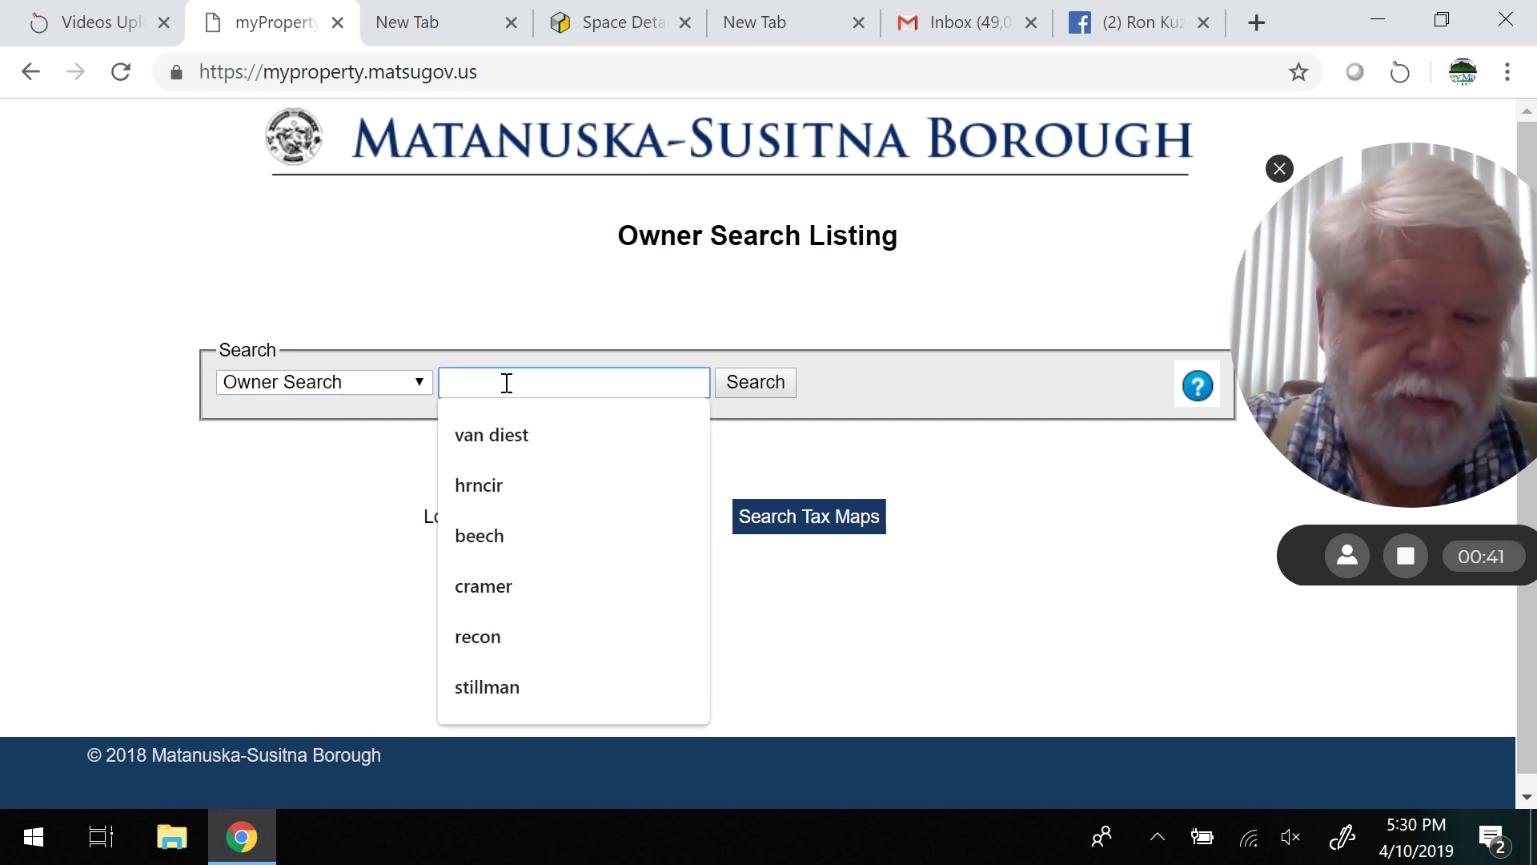
pyautogui.write('Hartigan')
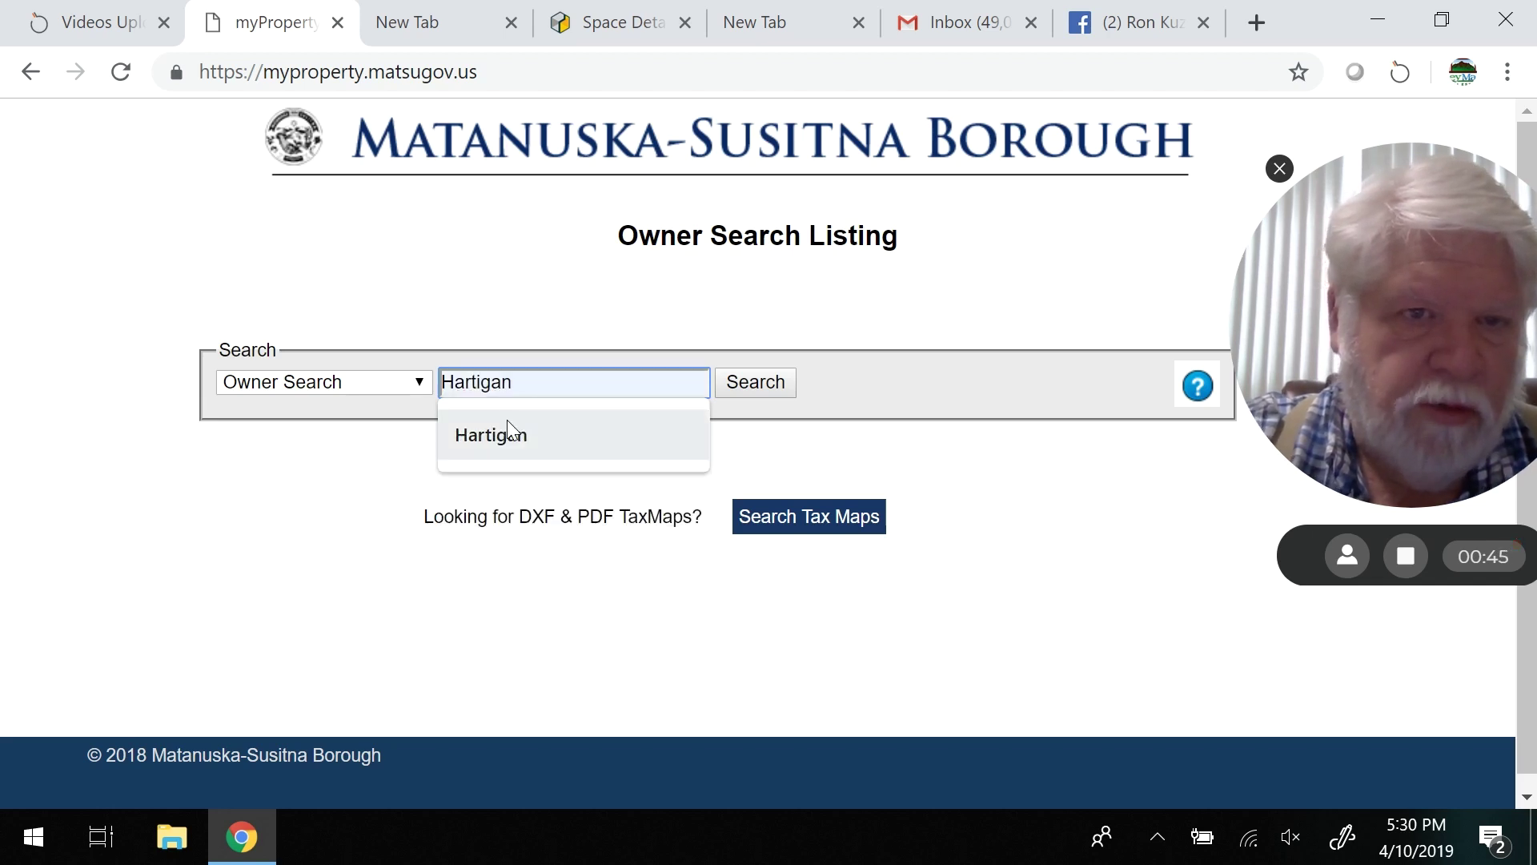
pyautogui.click(508, 425)
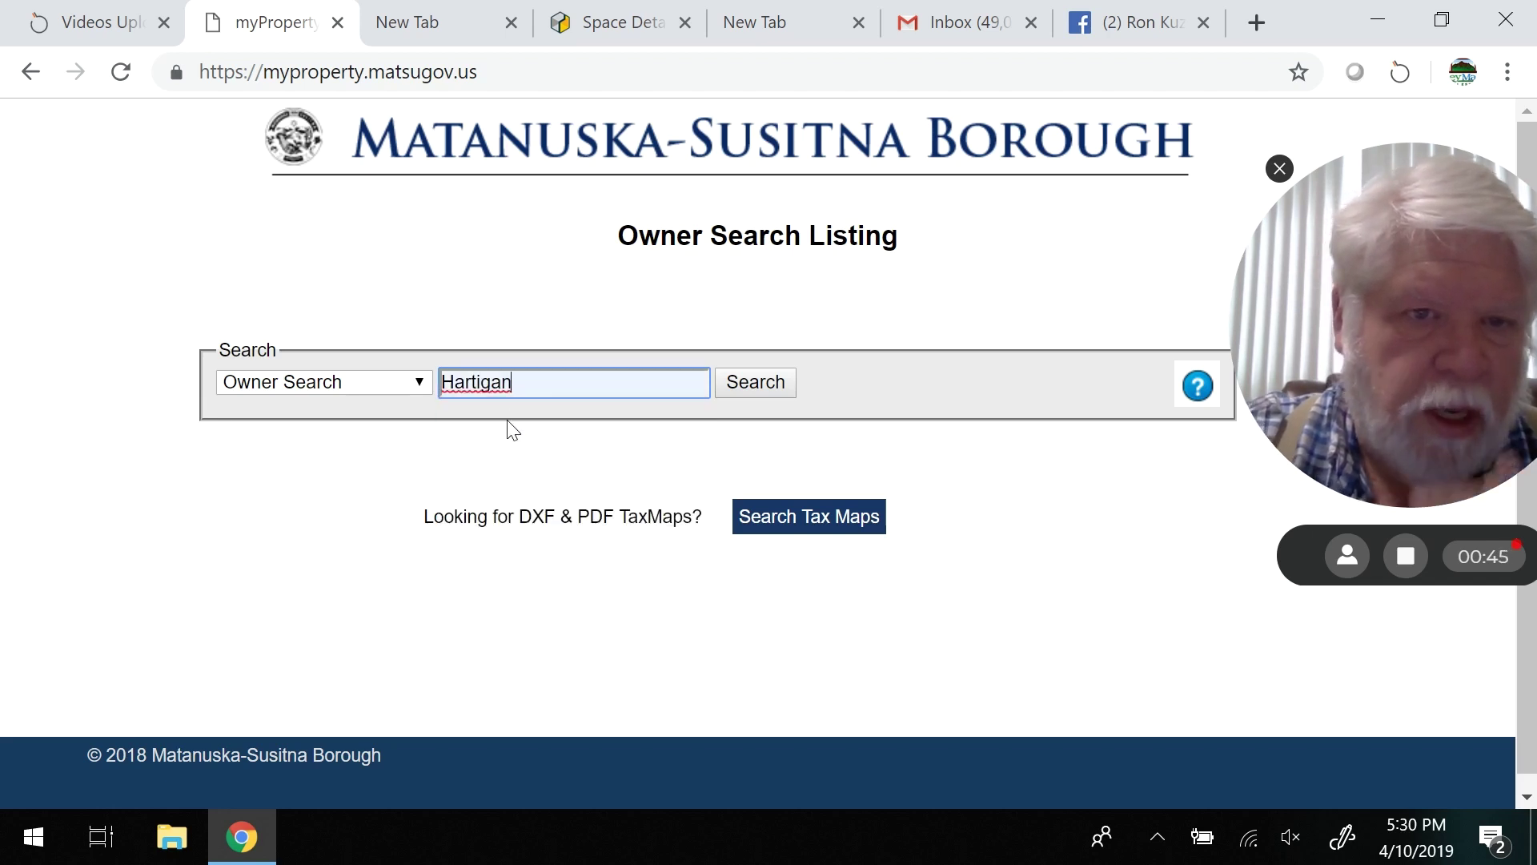
pyautogui.click(757, 382)
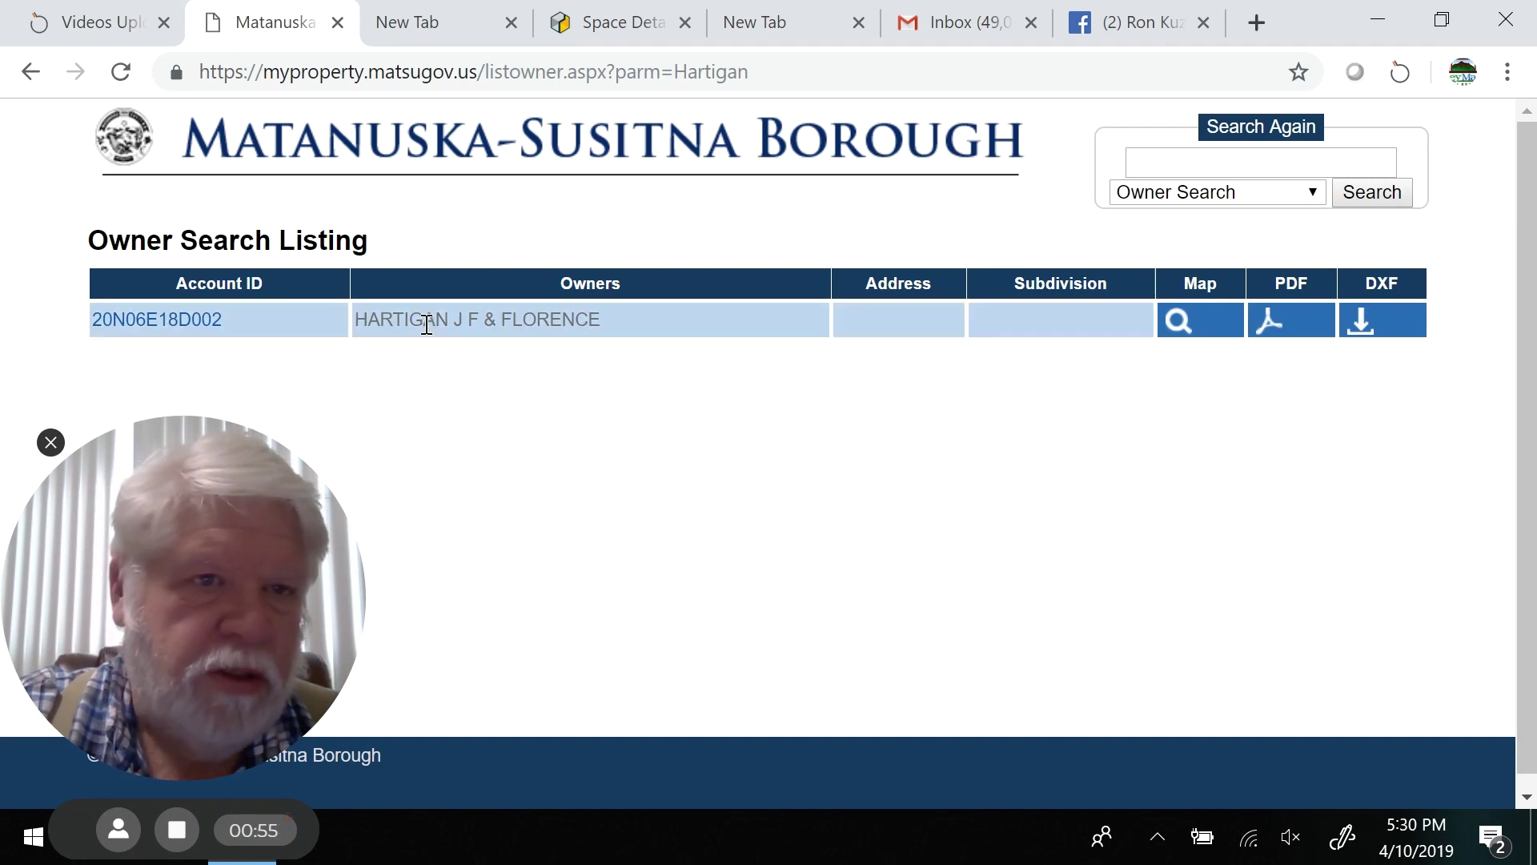
pyautogui.click(172, 329)
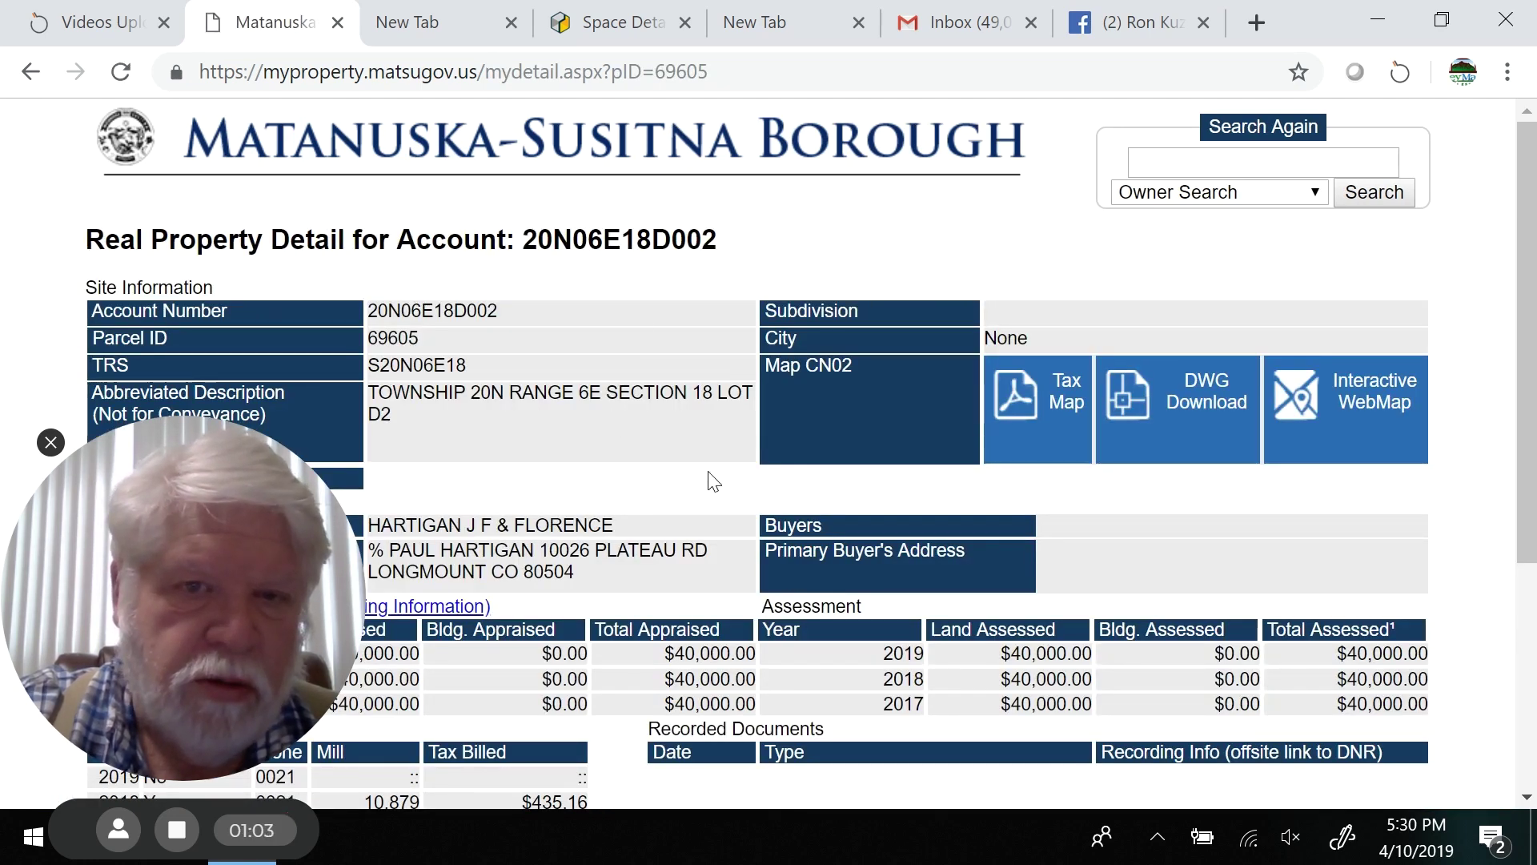
# - Review the property's ownership, assessment and tax details, and open its Interactive WebMap
pyautogui.moveTo(704, 480); pyautogui.dragTo(696, 402)
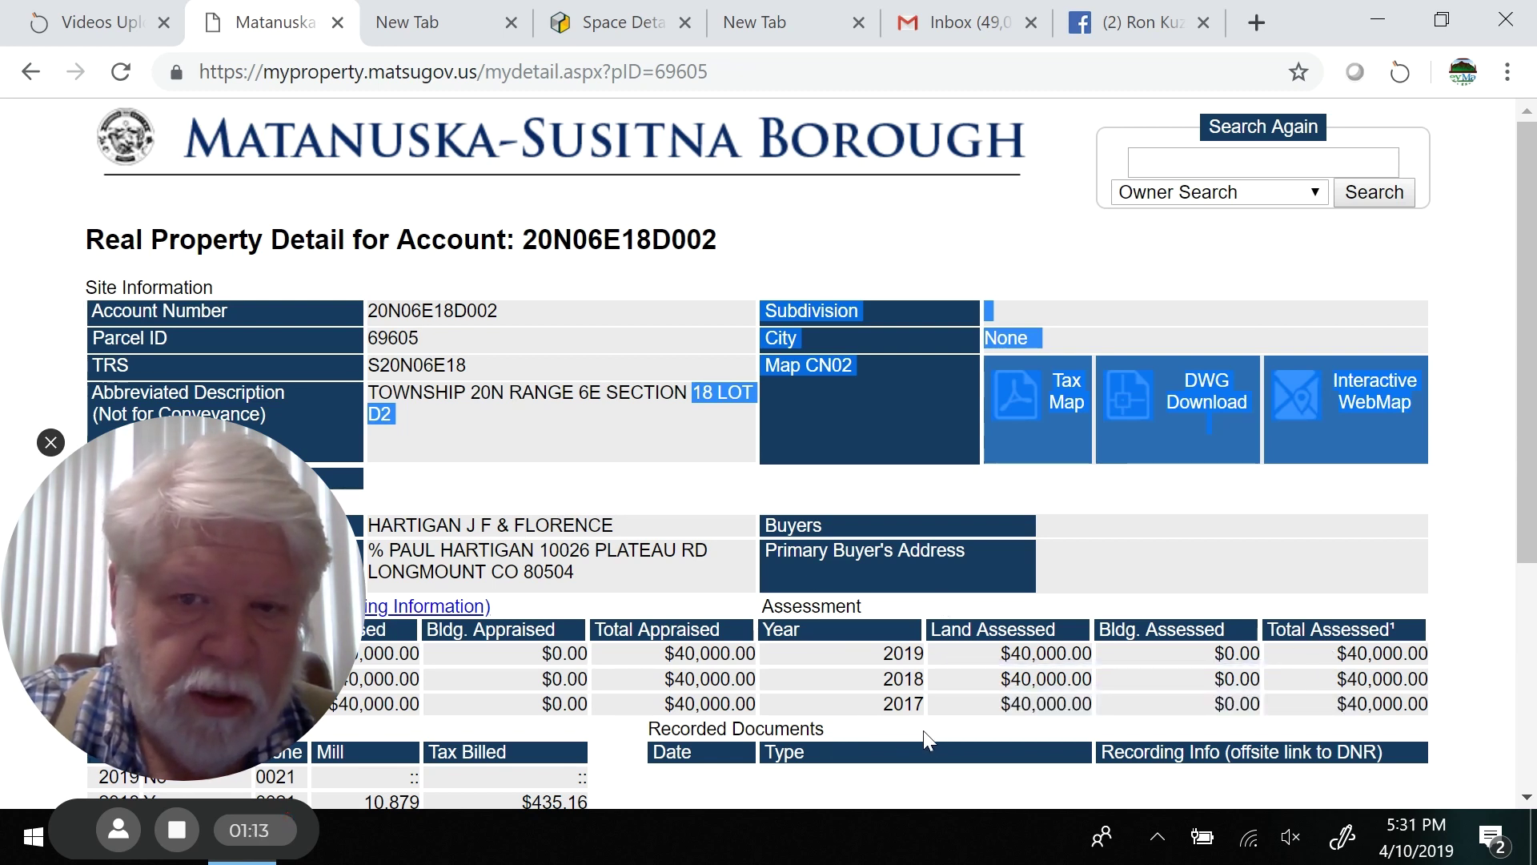
pyautogui.moveTo(1321, 449); pyautogui.dragTo(1282, 162)
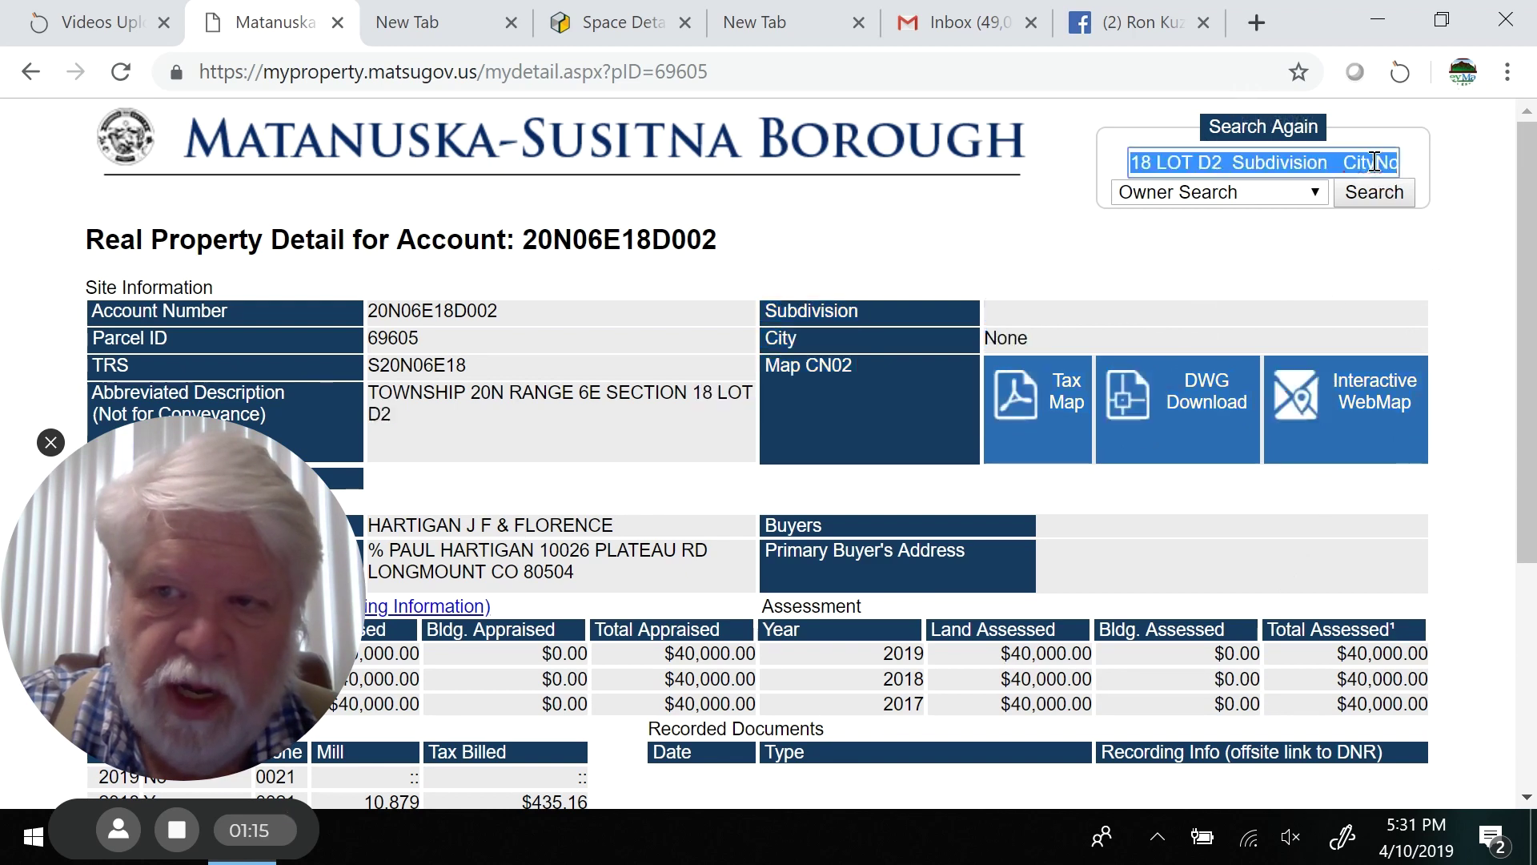
pyautogui.scroll(-5, 1526, 317)
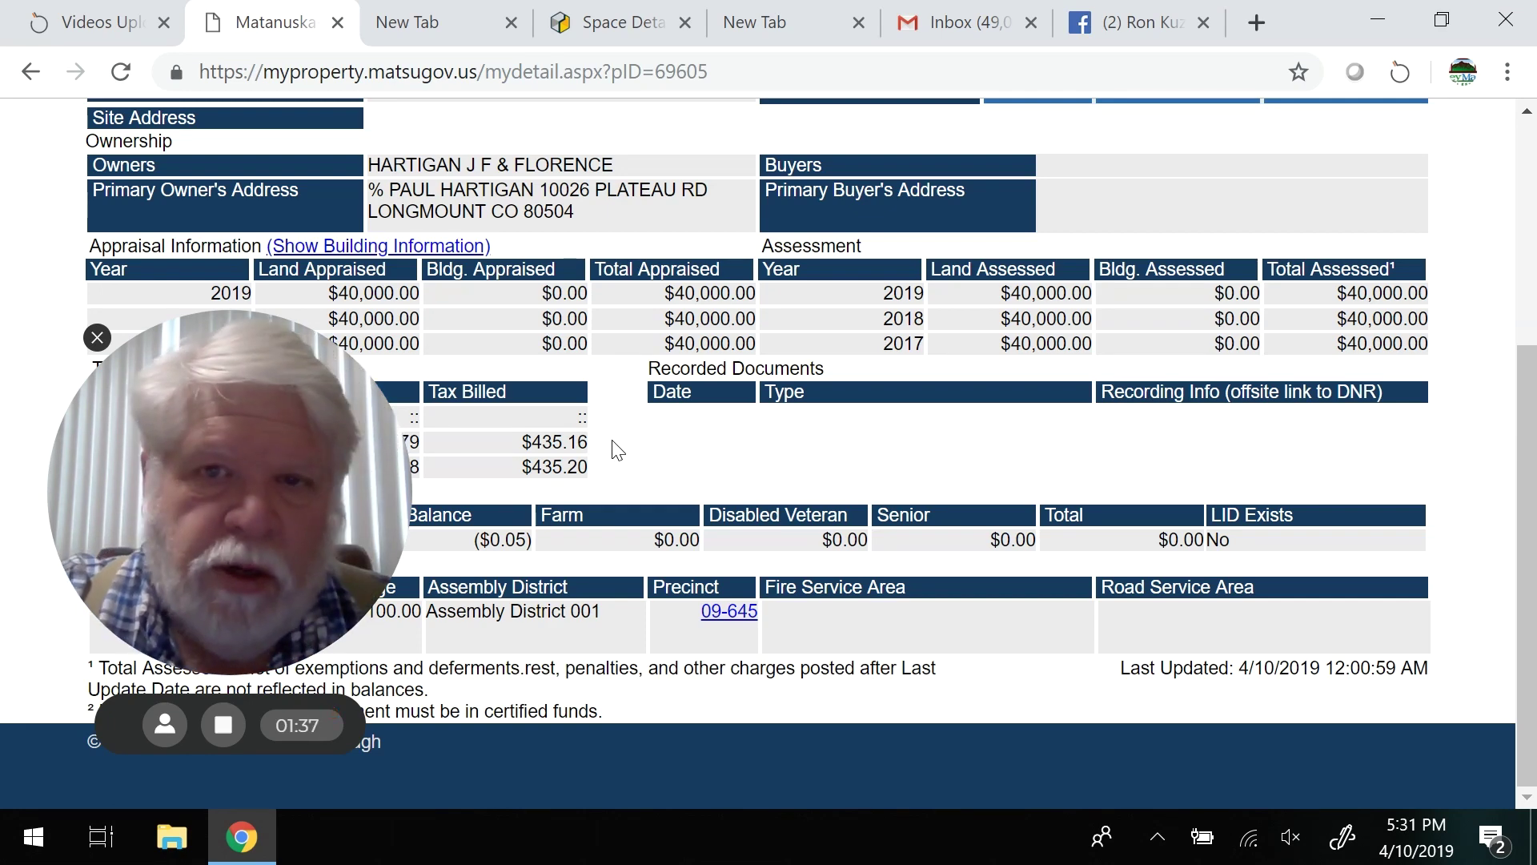
pyautogui.scroll(5, 1214, 284)
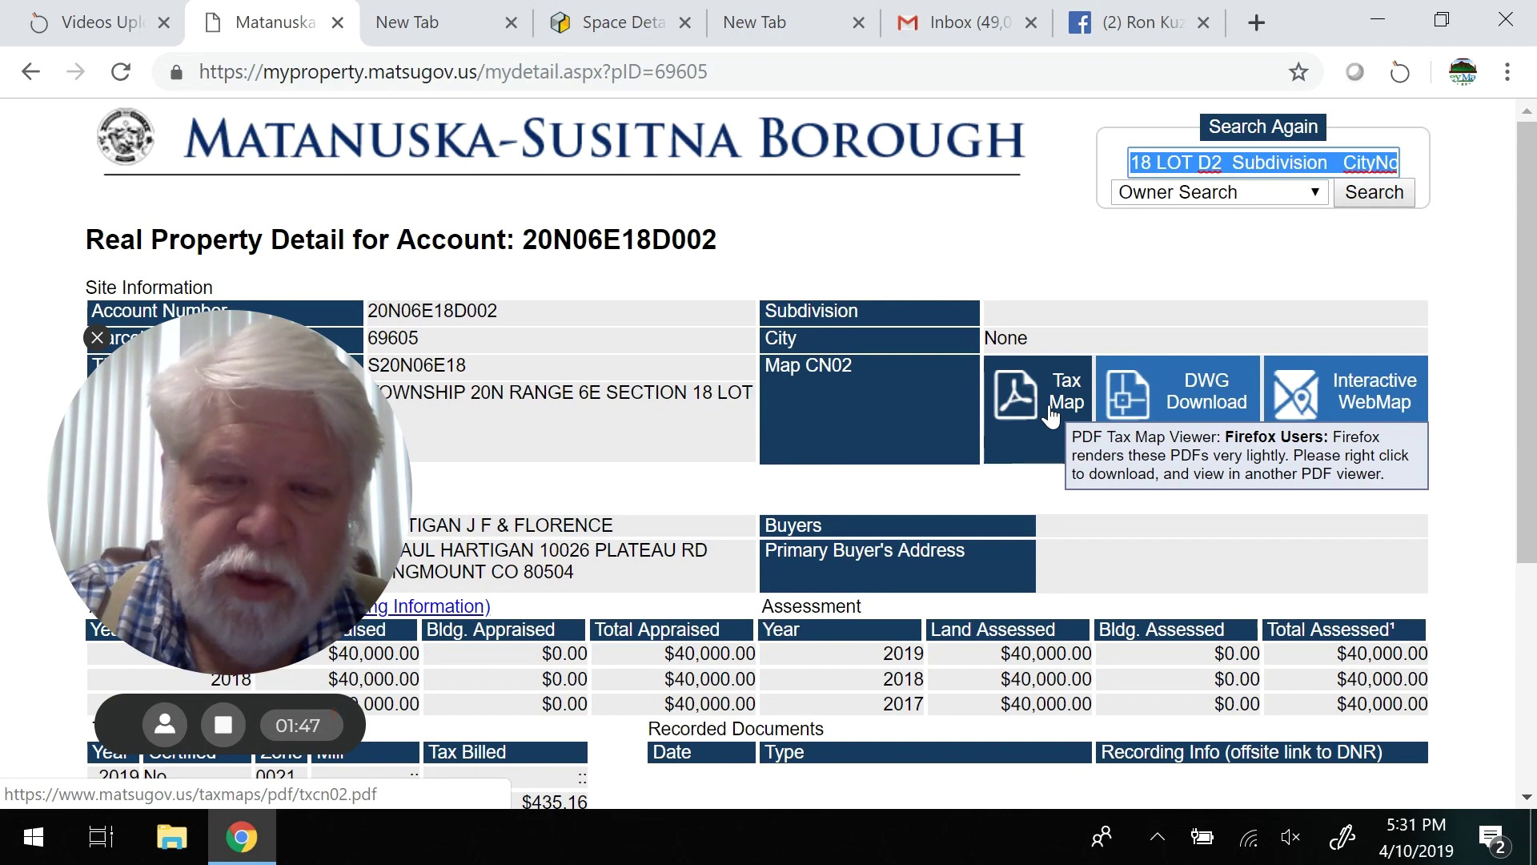
pyautogui.click(1379, 398)
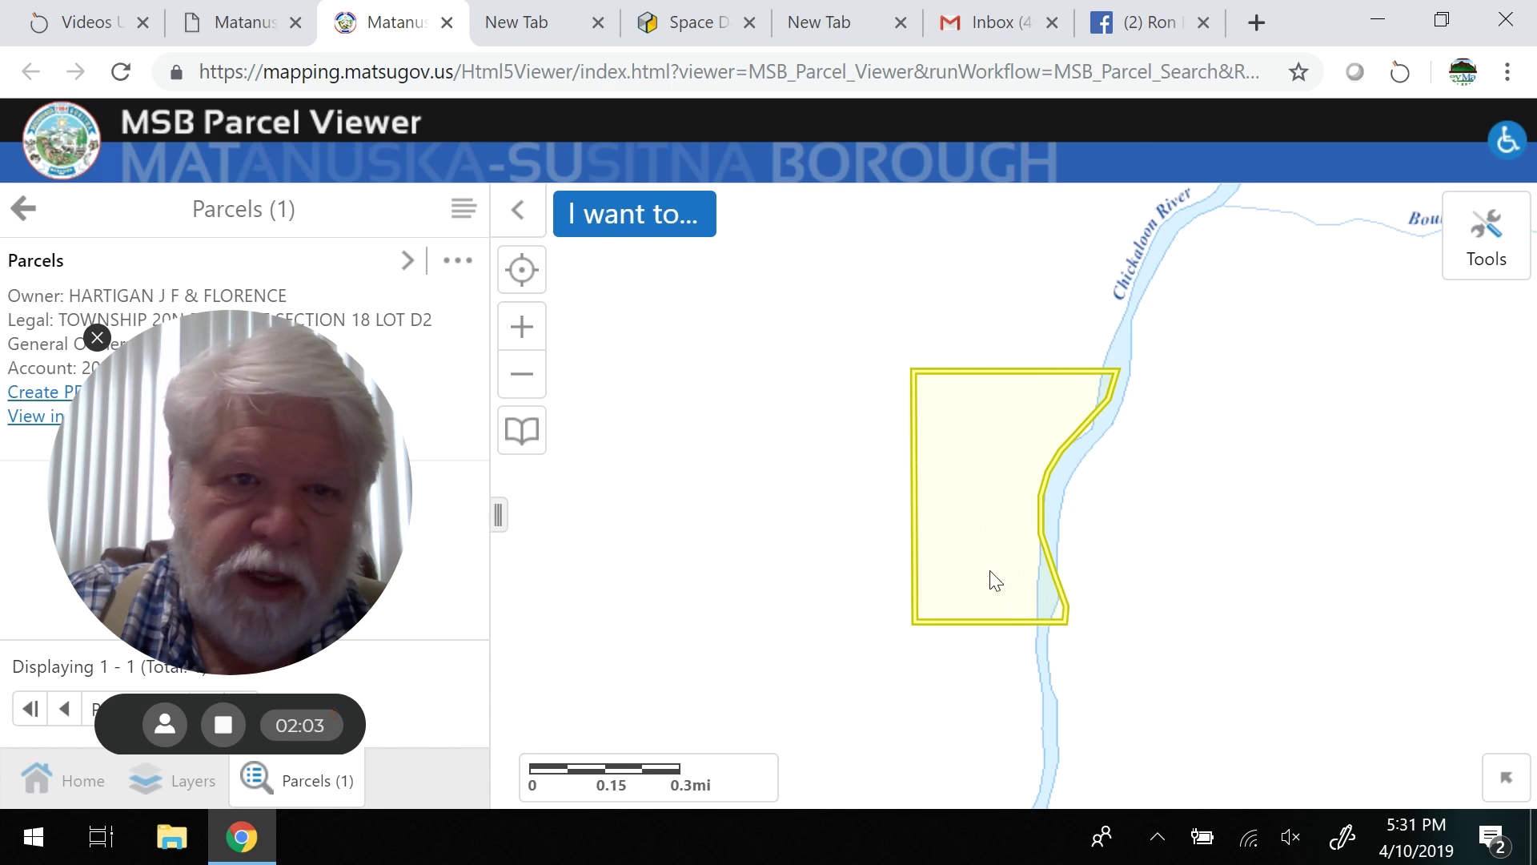
# - Examine the highlighted parcel's location relative to the Chickaloon River, Glenn Highway and nearby roads
pyautogui.click(522, 374)
pyautogui.click(522, 374)
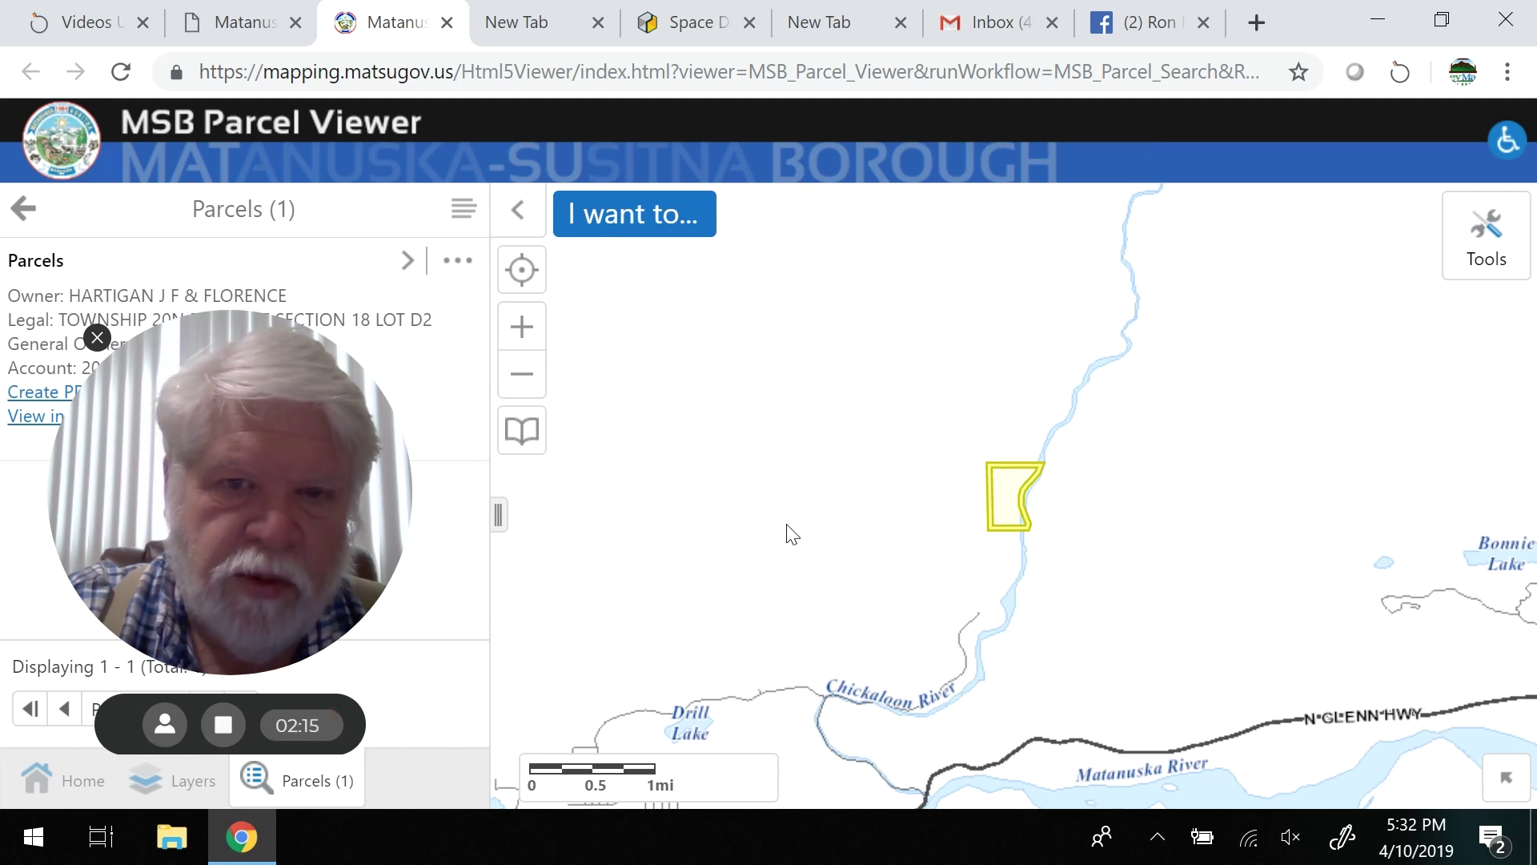
pyautogui.moveTo(795, 534); pyautogui.dragTo(968, 296)
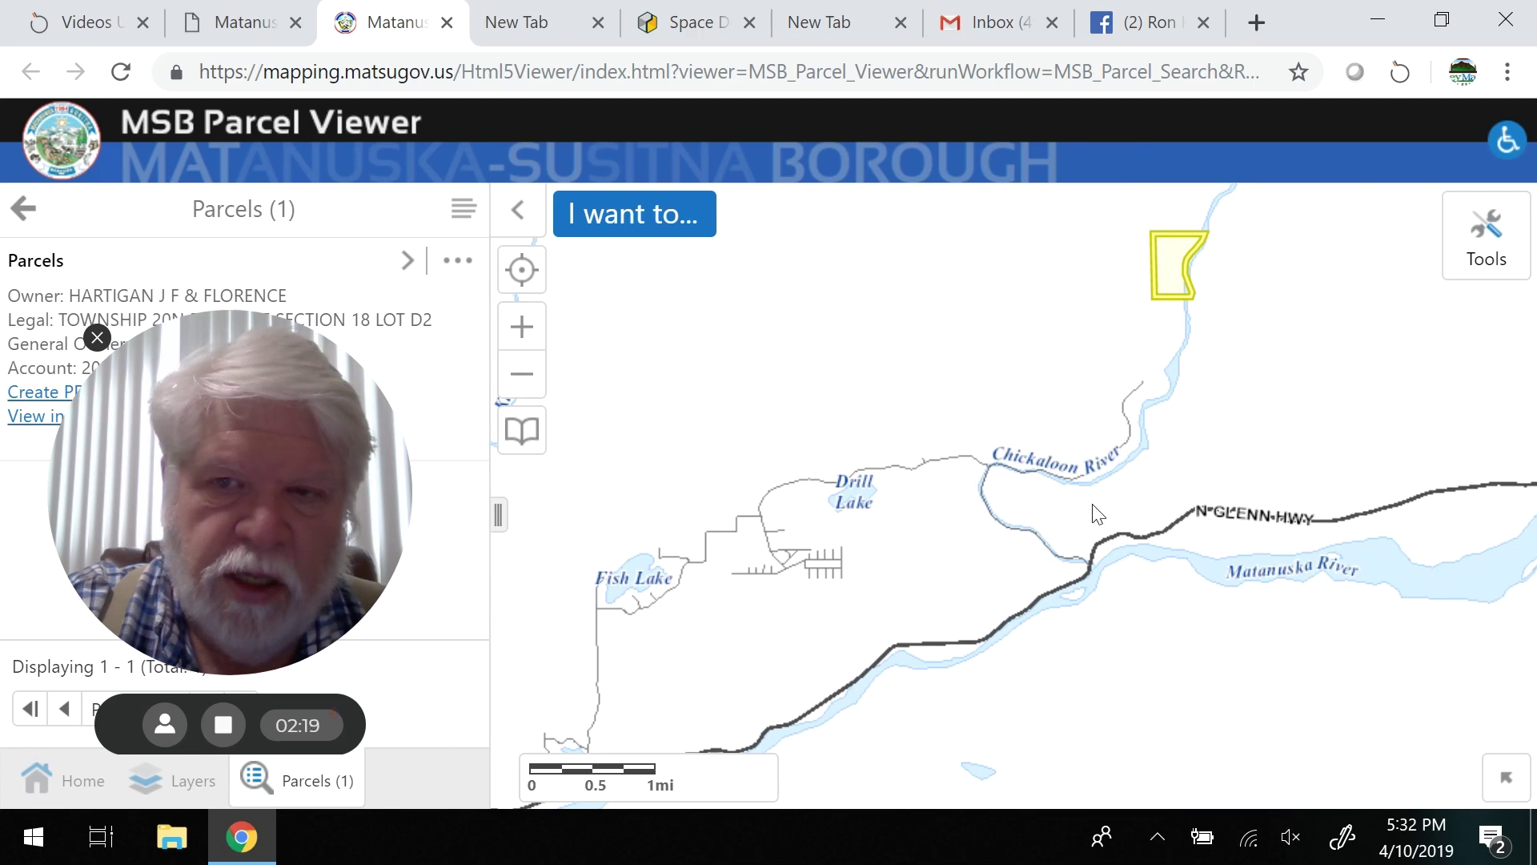
pyautogui.moveTo(1095, 404); pyautogui.dragTo(977, 539)
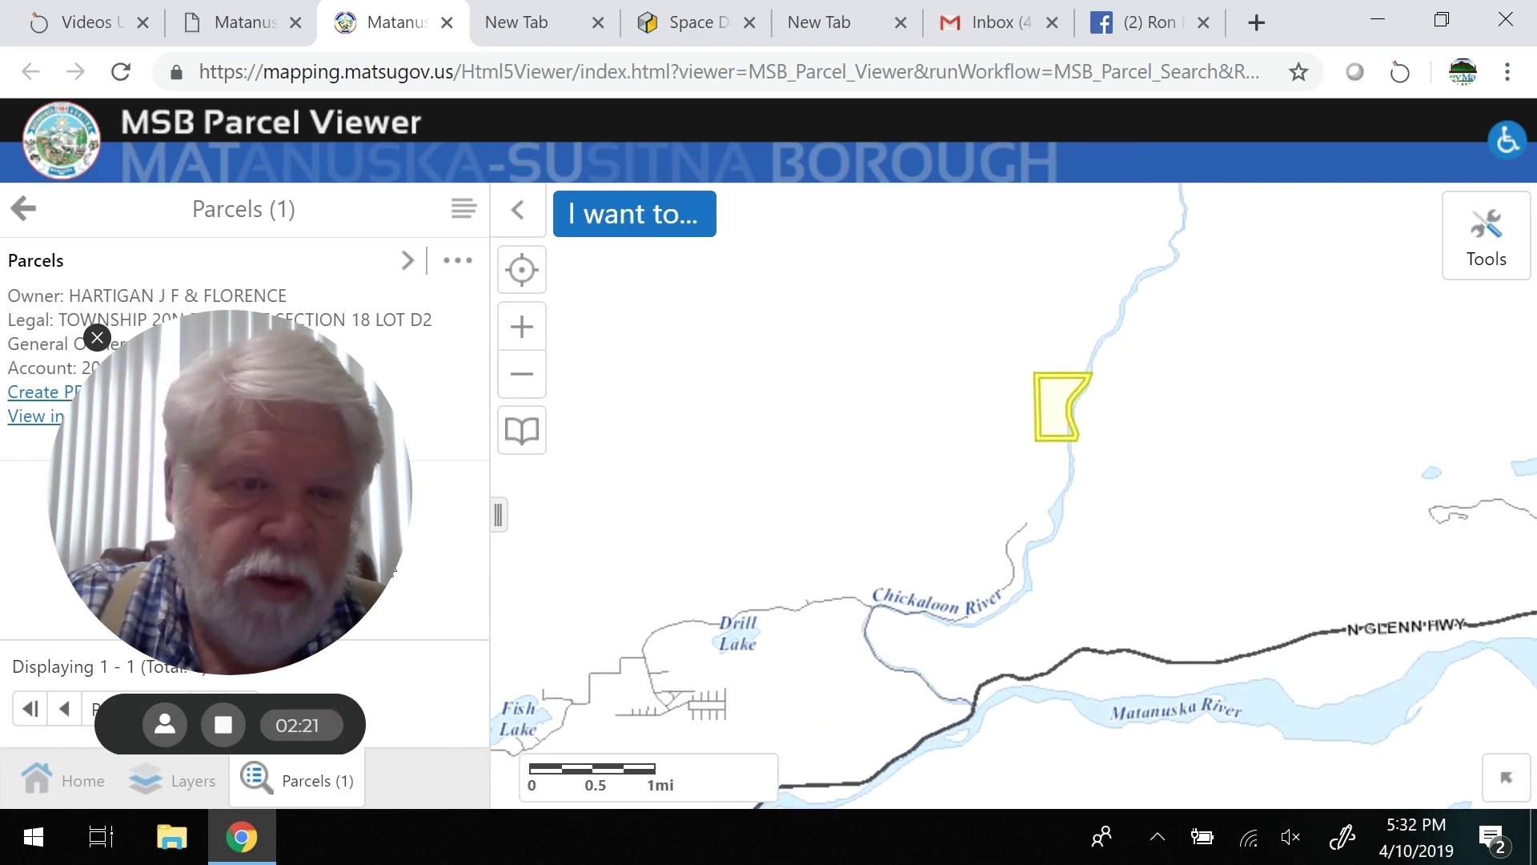
pyautogui.moveTo(230, 493); pyautogui.dragTo(1413, 498)
pyautogui.moveTo(950, 460); pyautogui.dragTo(778, 483)
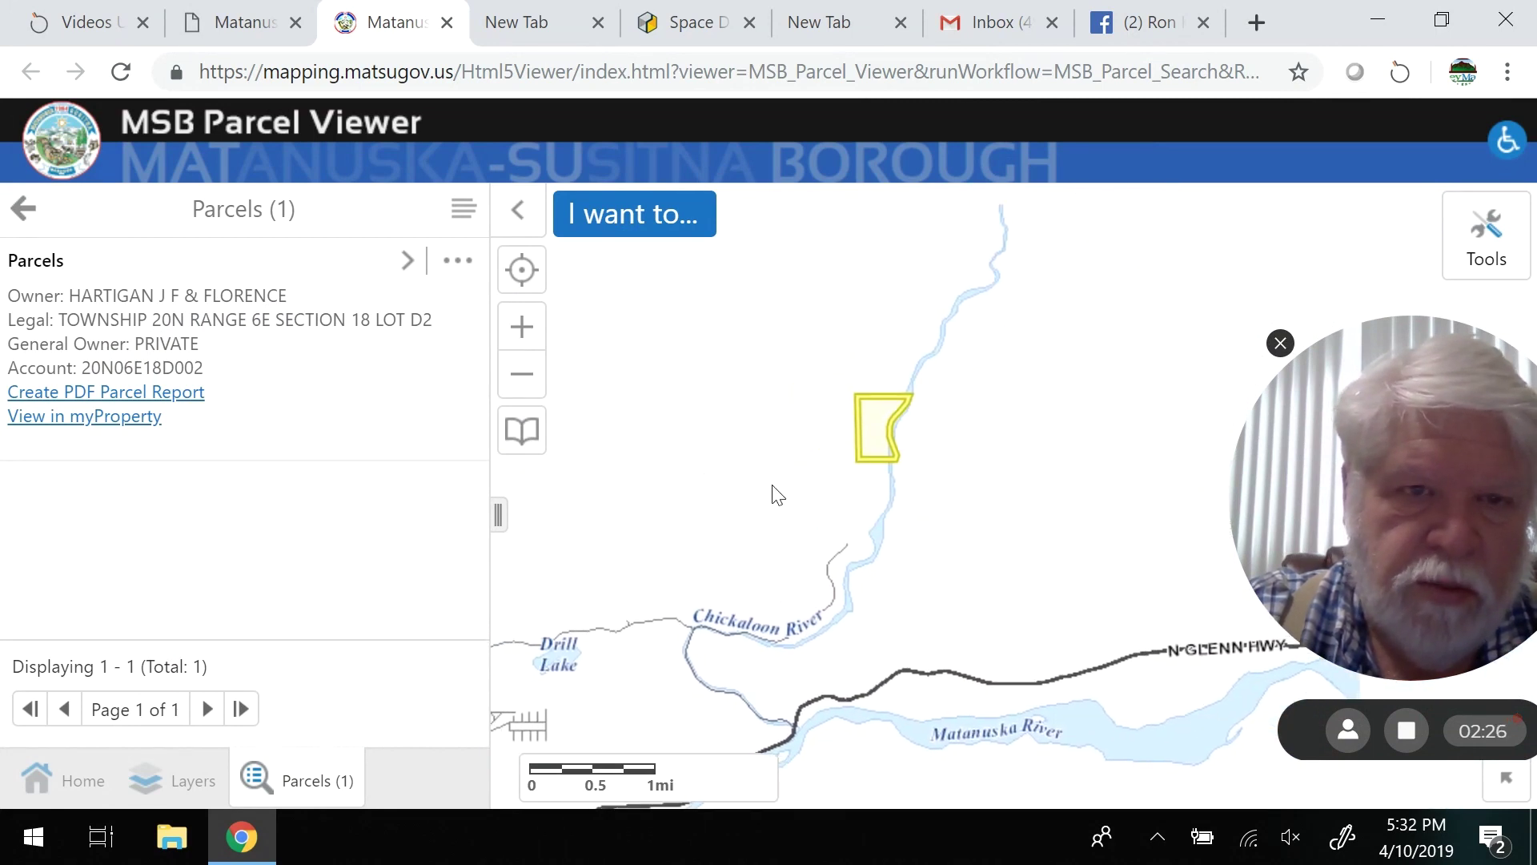
pyautogui.click(531, 342)
pyautogui.moveTo(686, 439); pyautogui.dragTo(887, 561)
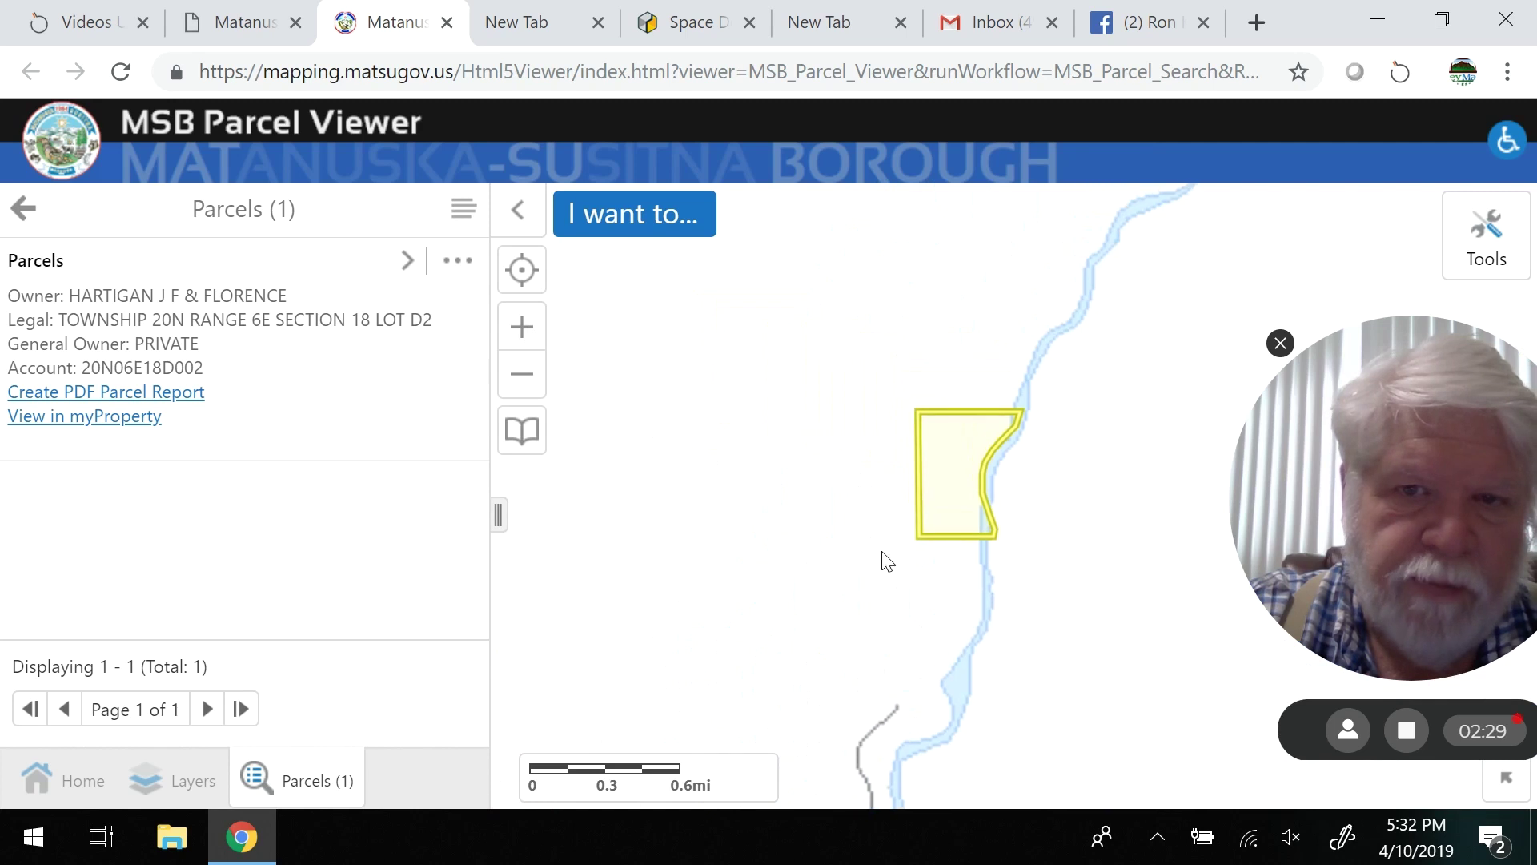
pyautogui.click(522, 343)
pyautogui.moveTo(670, 521)
pyautogui.mouseDown()
pyautogui.moveTo(731, 477)
pyautogui.moveTo(748, 498)
pyautogui.mouseUp()
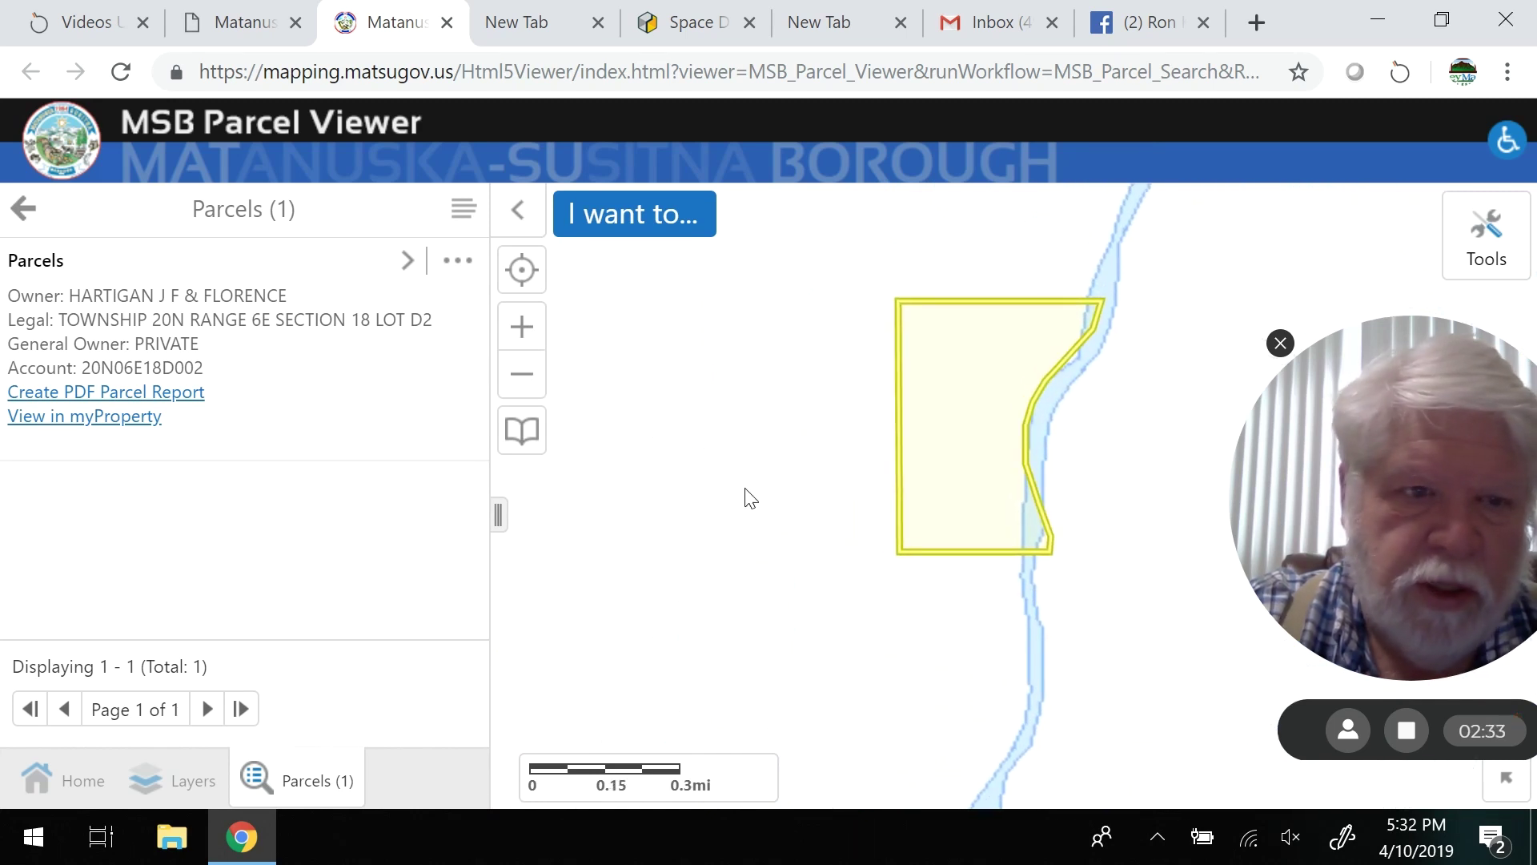
# - Open the map's layer list at the aerial imagery layers
pyautogui.click(151, 780)
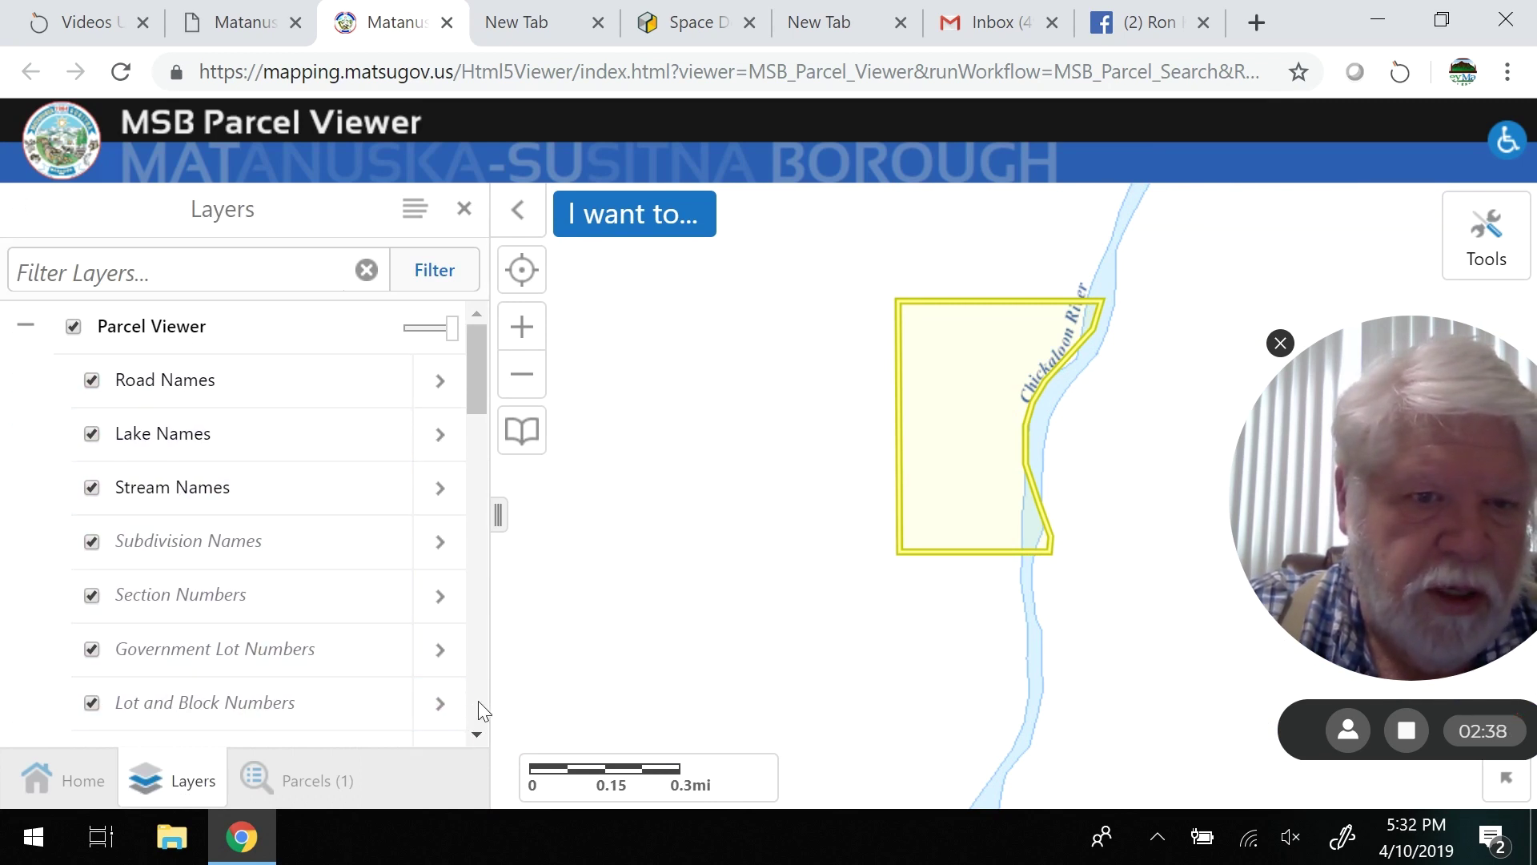
pyautogui.scroll(-10, 478, 700)
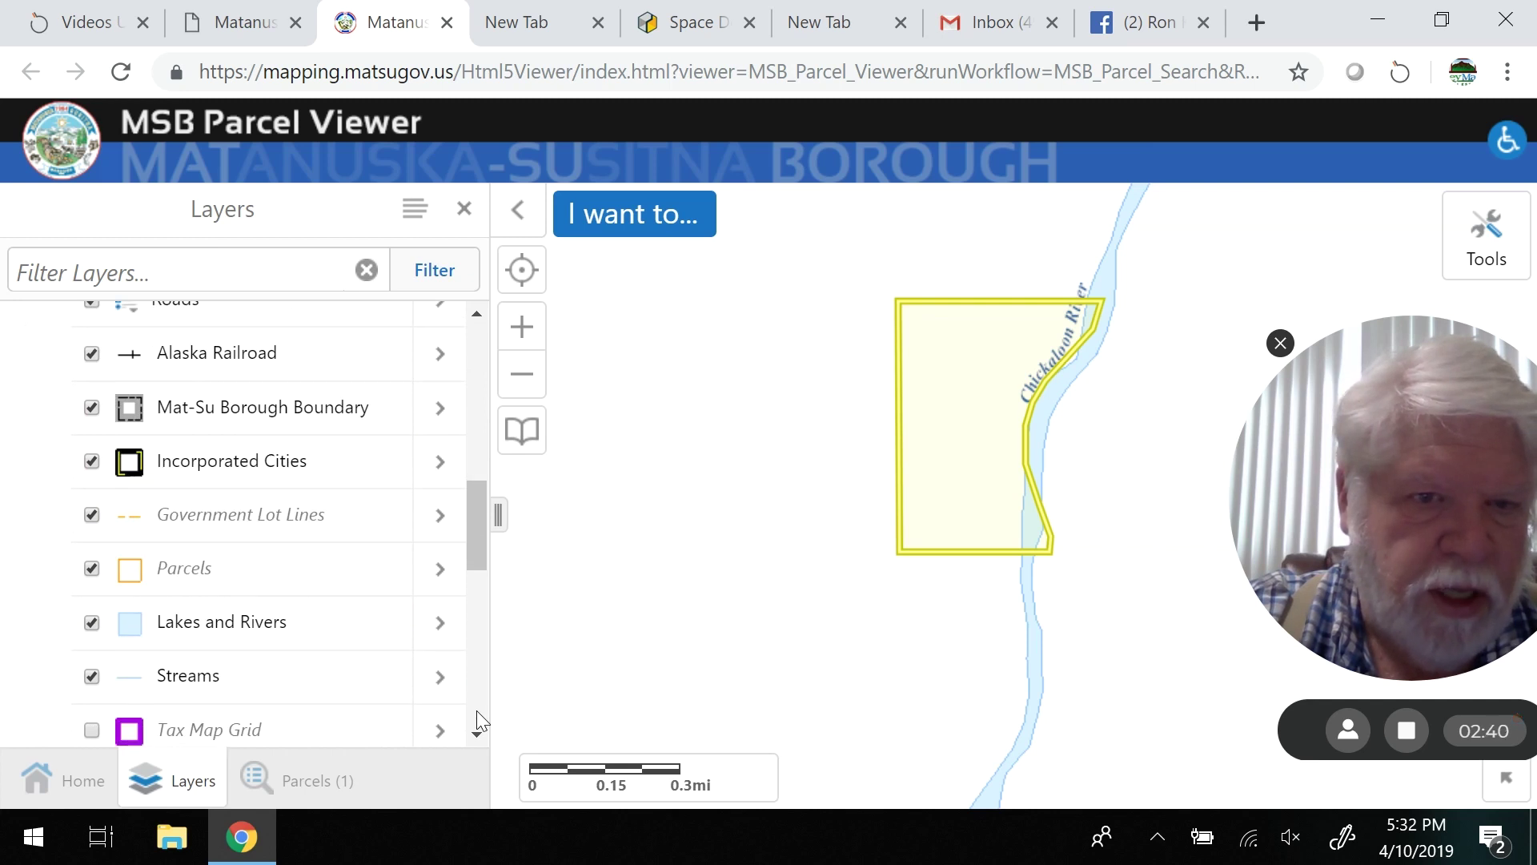
pyautogui.scroll(-10, 478, 709)
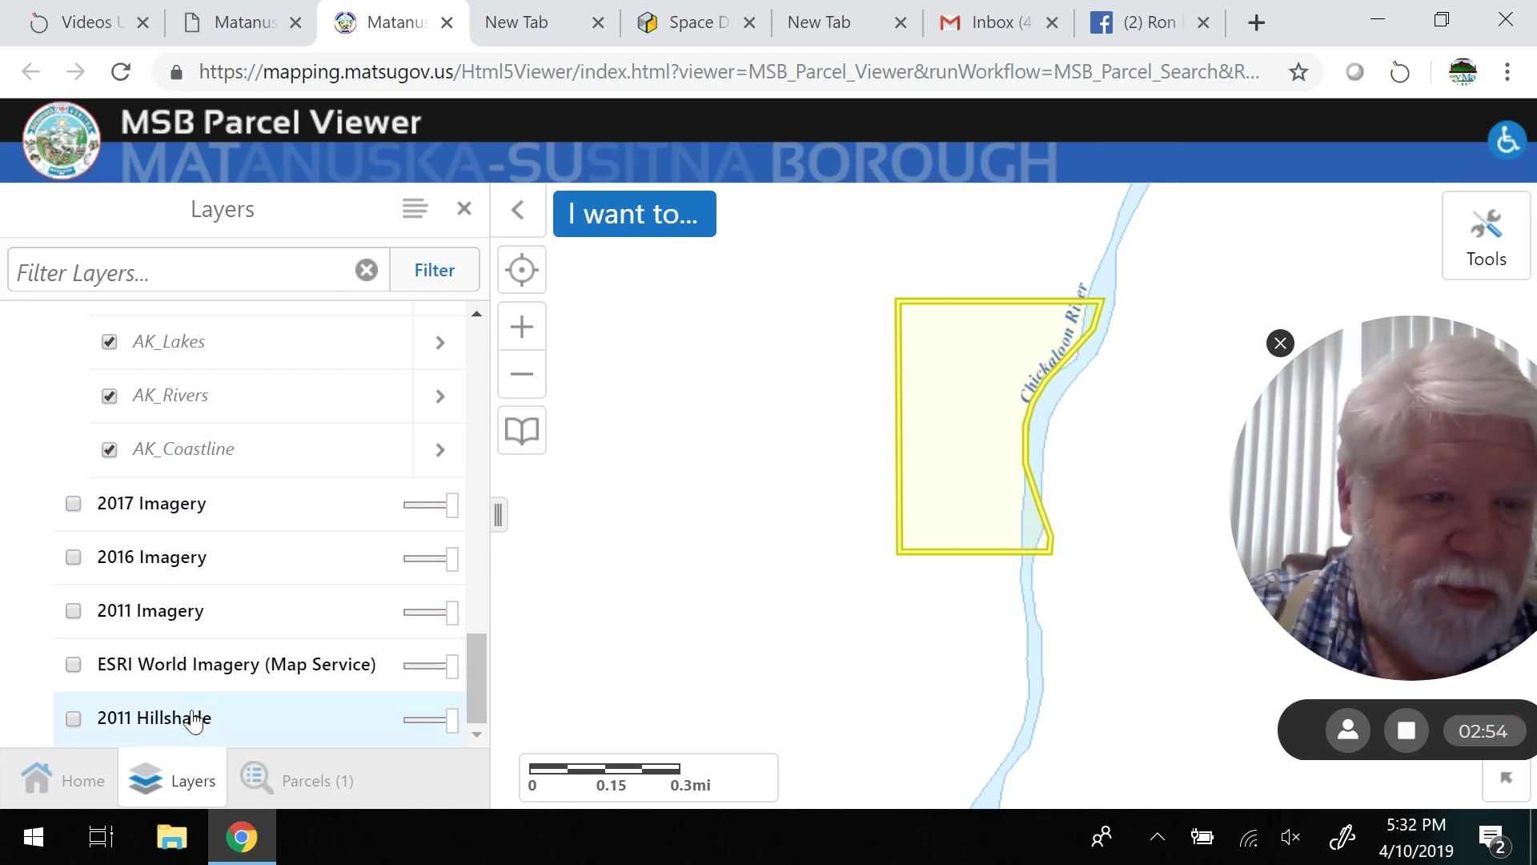
# - Try the 2017 Imagery and 2016 Imagery layers over the parcel, switching each one off again
pyautogui.click(74, 505)
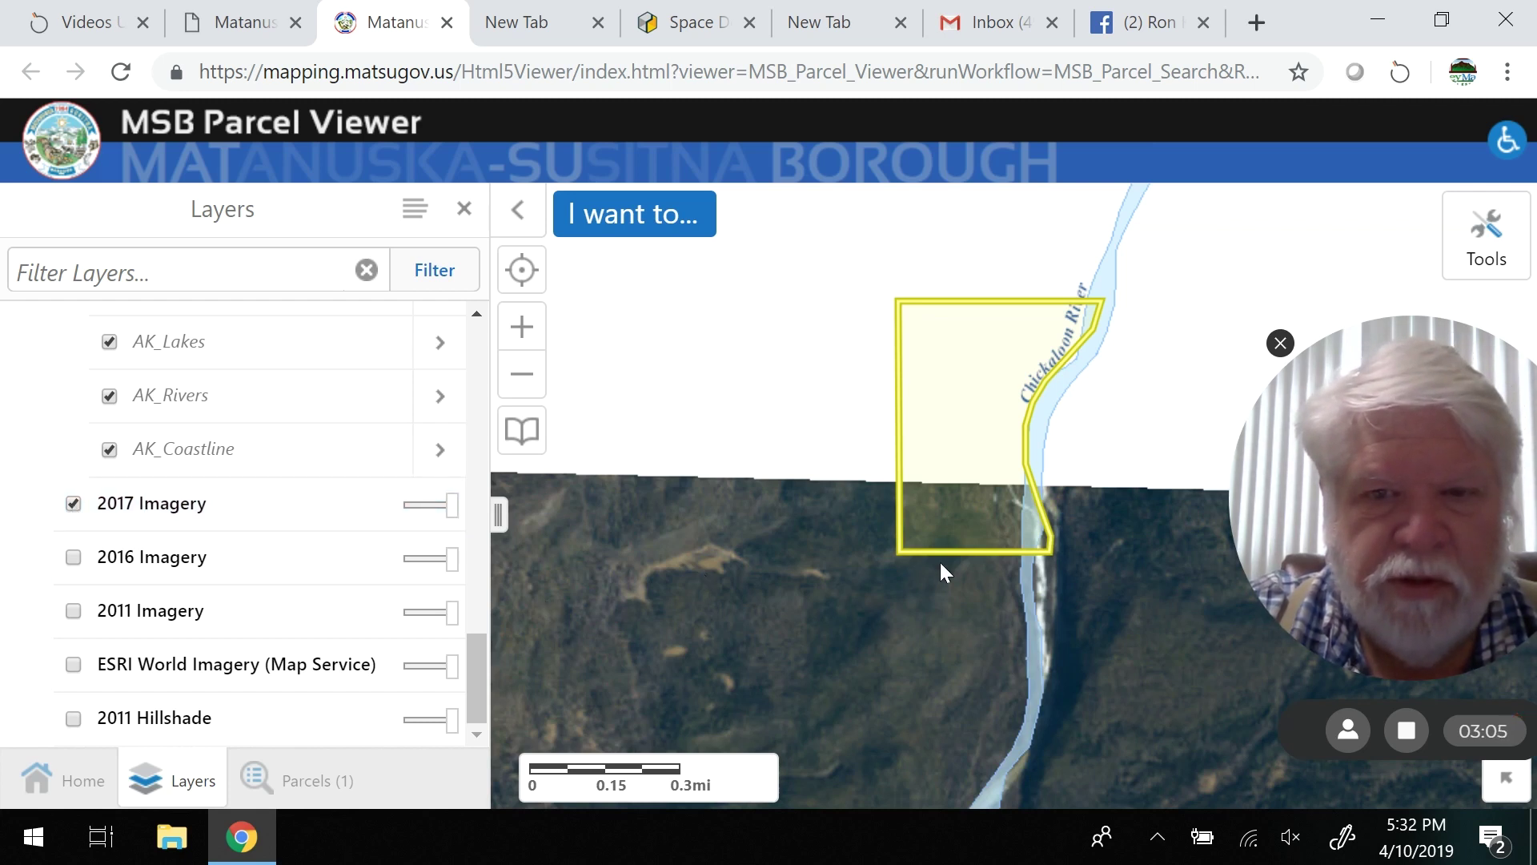
pyautogui.click(74, 504)
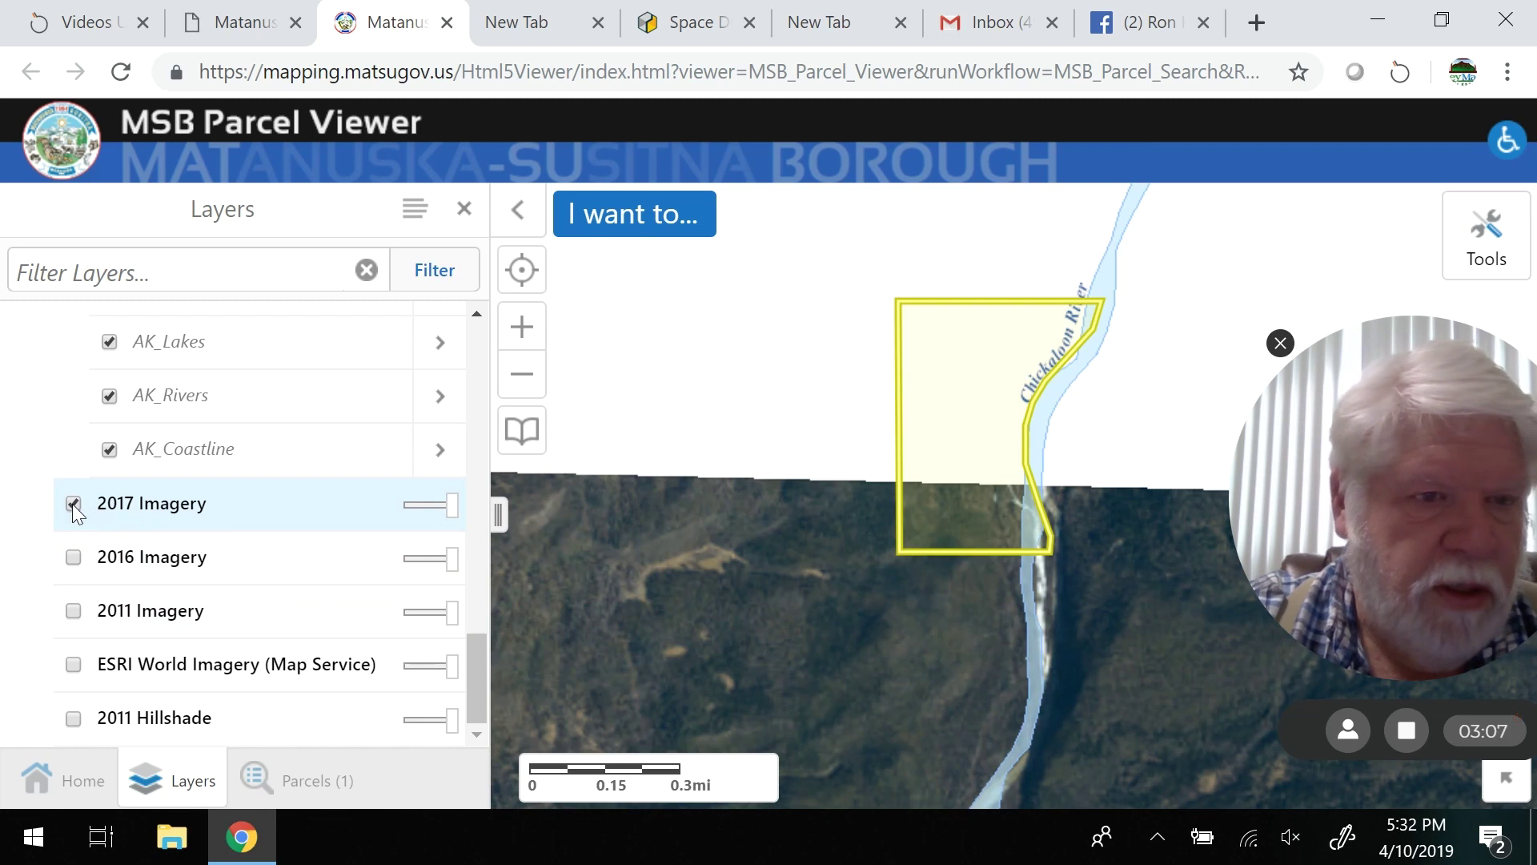
pyautogui.click(78, 560)
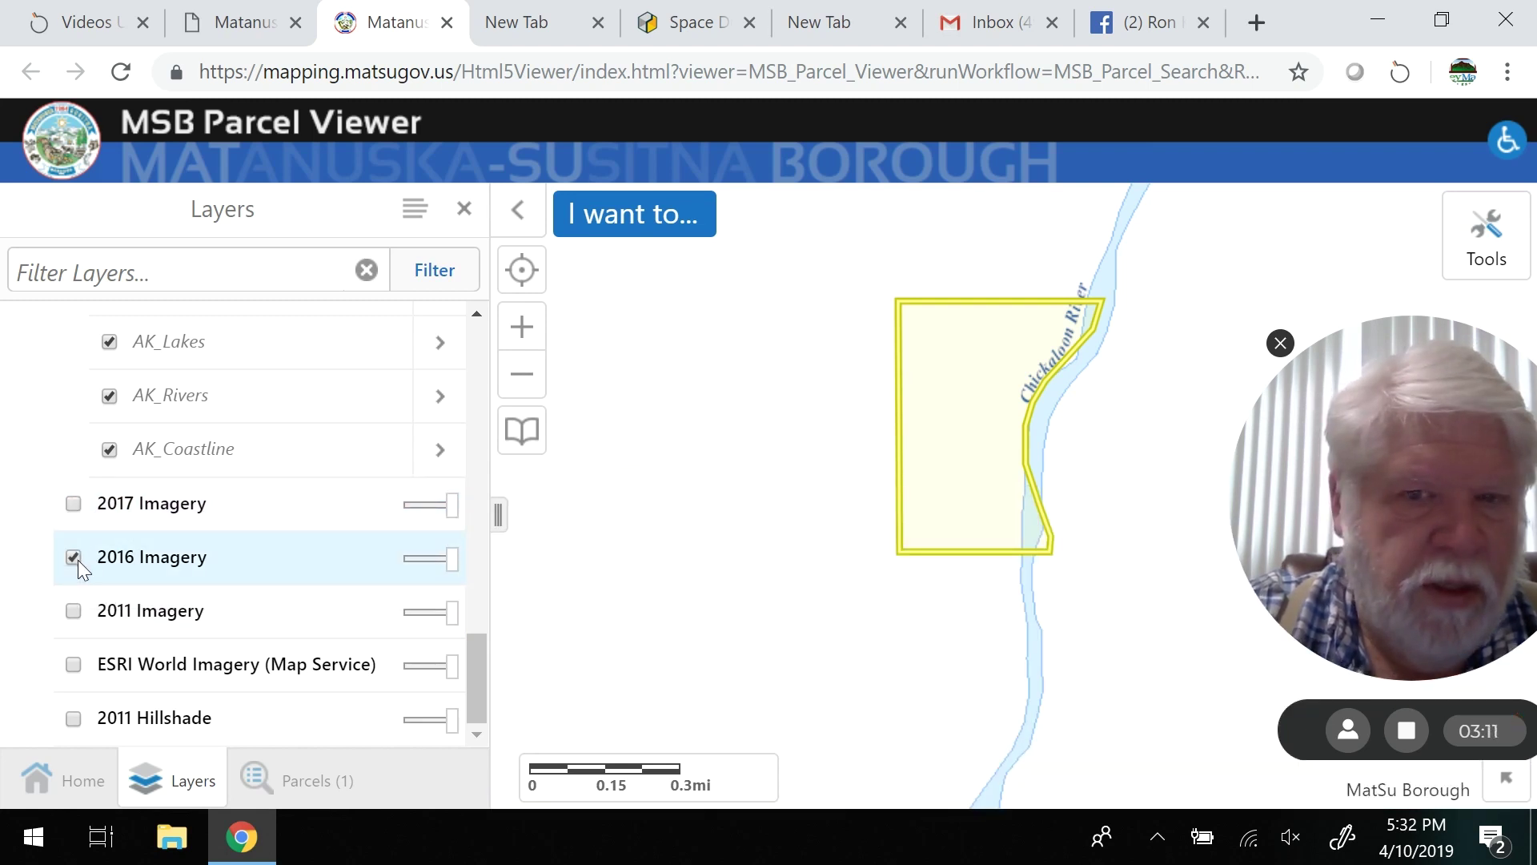
pyautogui.click(79, 560)
# - Turn on the 2011 Imagery layer and inspect the parcel's river frontage and southern boundary up close
pyautogui.click(75, 608)
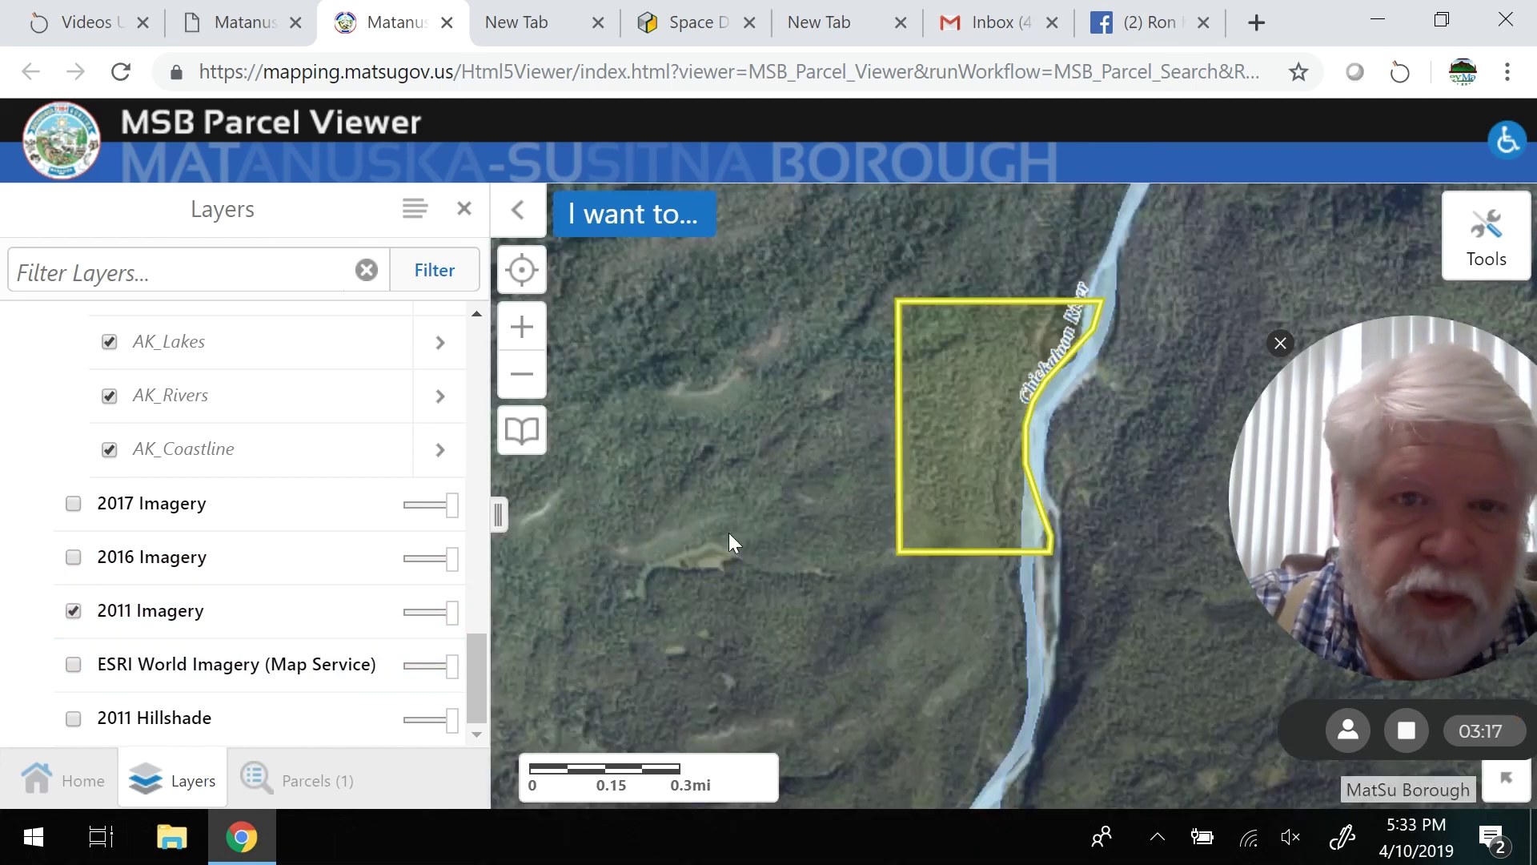
pyautogui.click(522, 327)
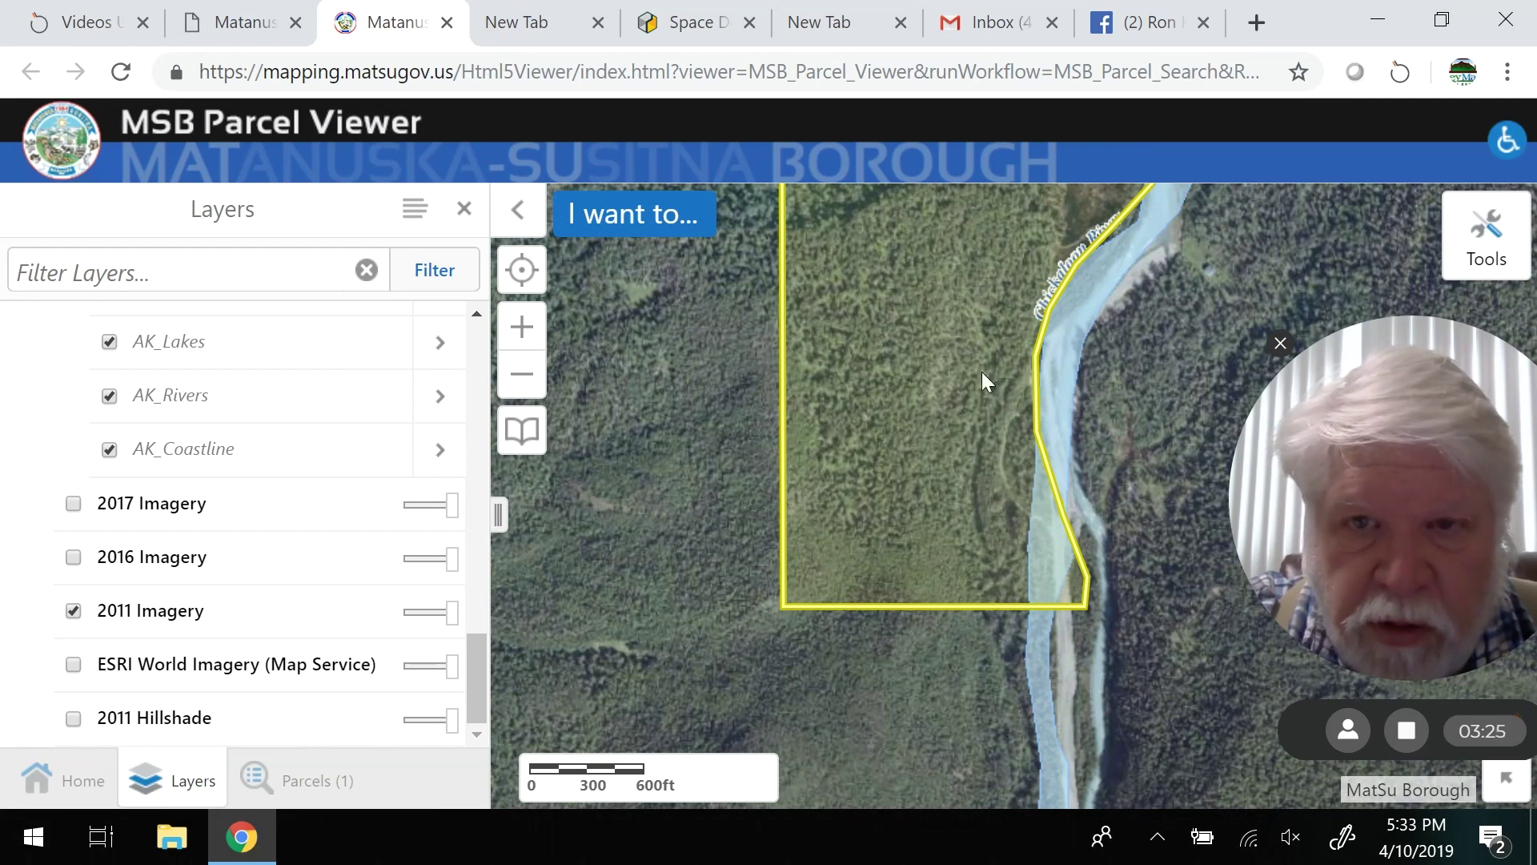
pyautogui.moveTo(982, 372); pyautogui.dragTo(851, 604)
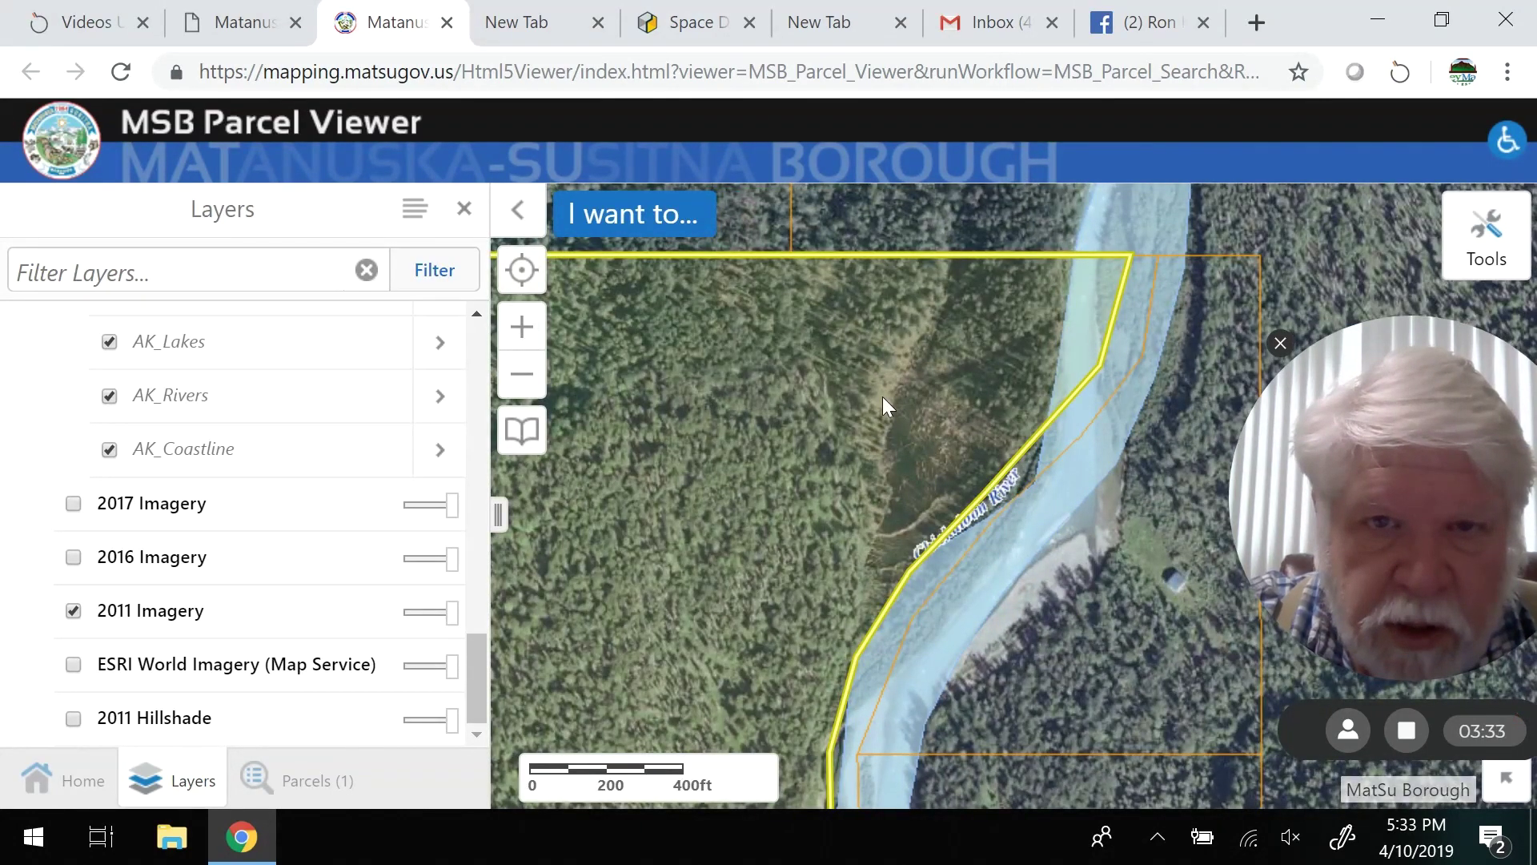
pyautogui.moveTo(763, 477); pyautogui.dragTo(958, 240)
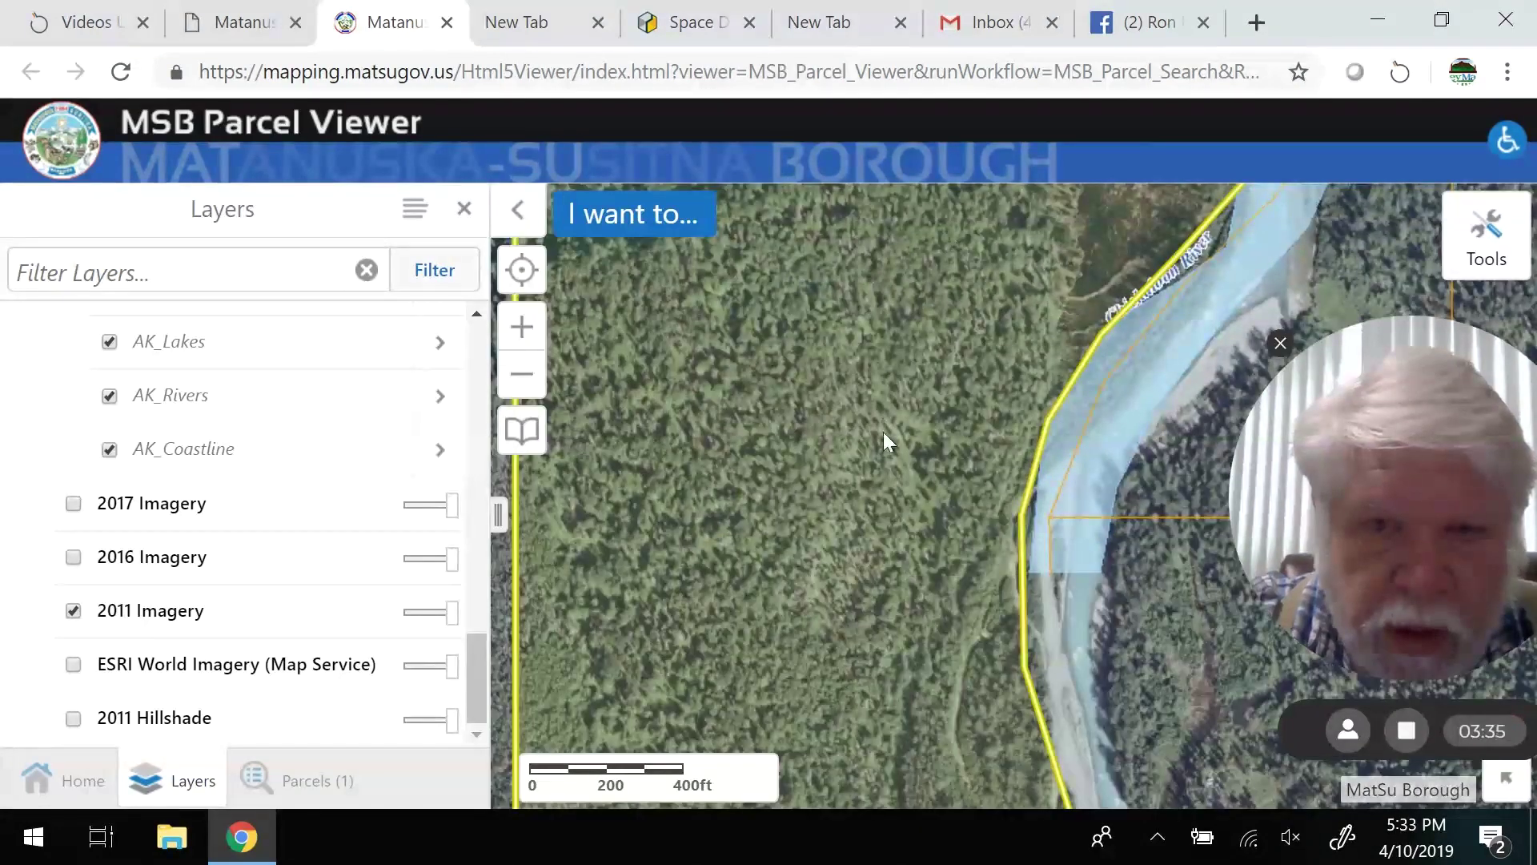
pyautogui.moveTo(876, 594); pyautogui.dragTo(892, 264)
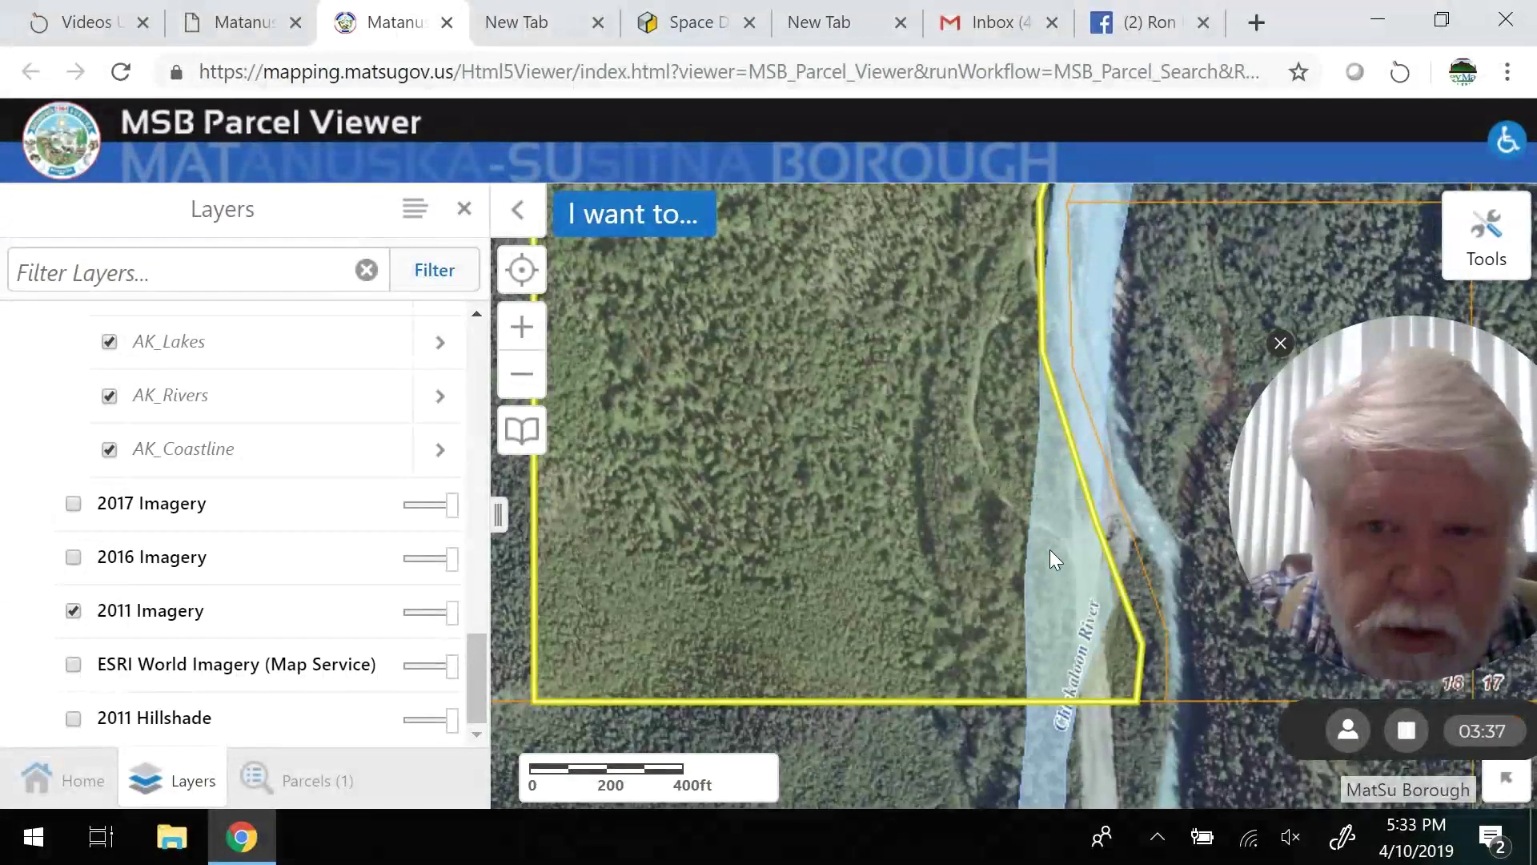
pyautogui.moveTo(934, 541); pyautogui.dragTo(727, 340)
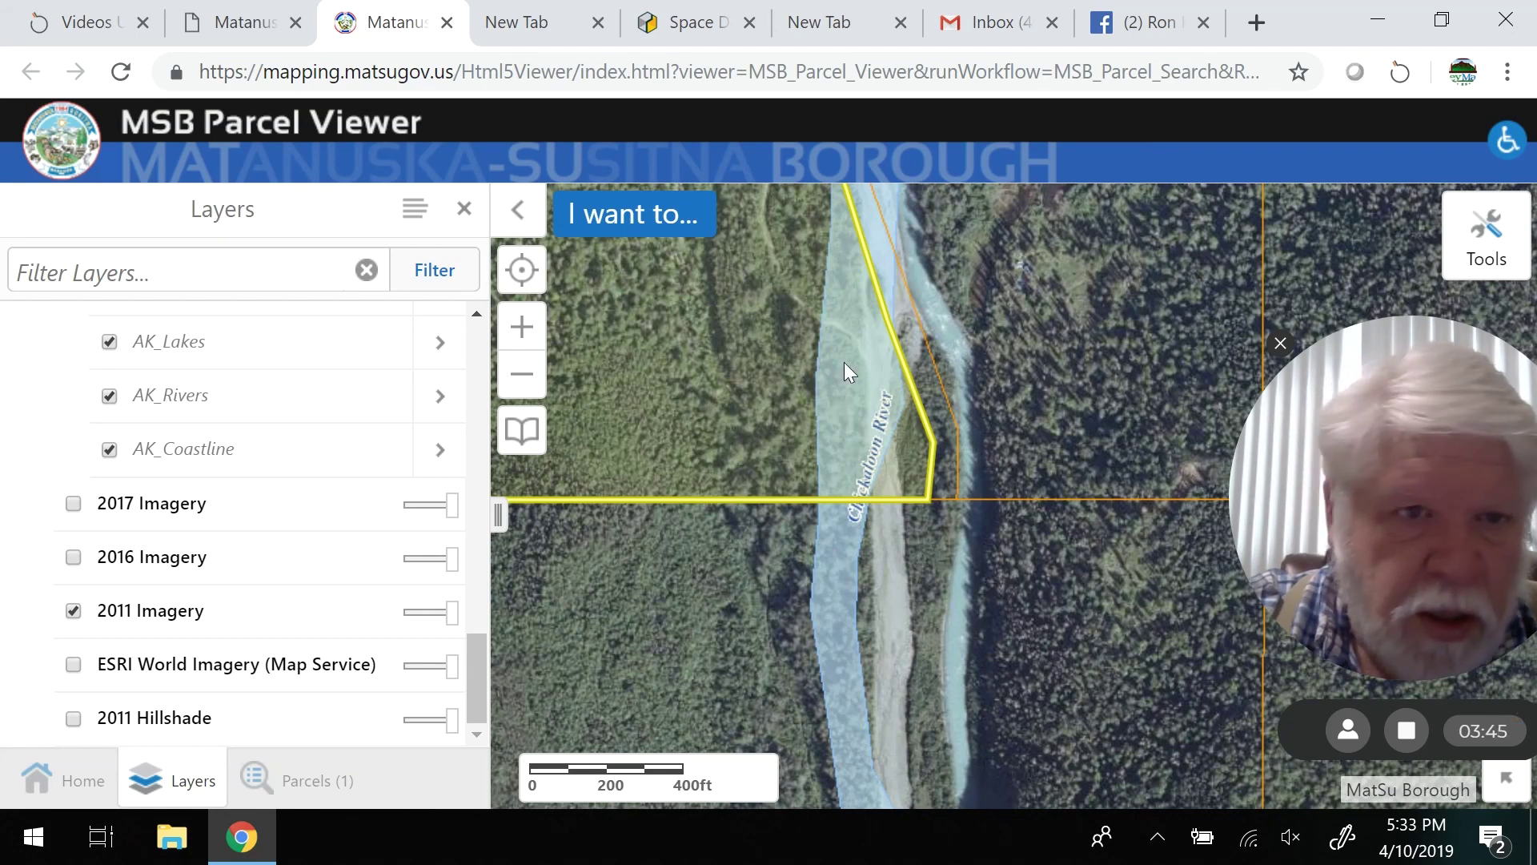
# - Try hiding the AK_Rivers layer, and turn it back on
pyautogui.click(479, 316)
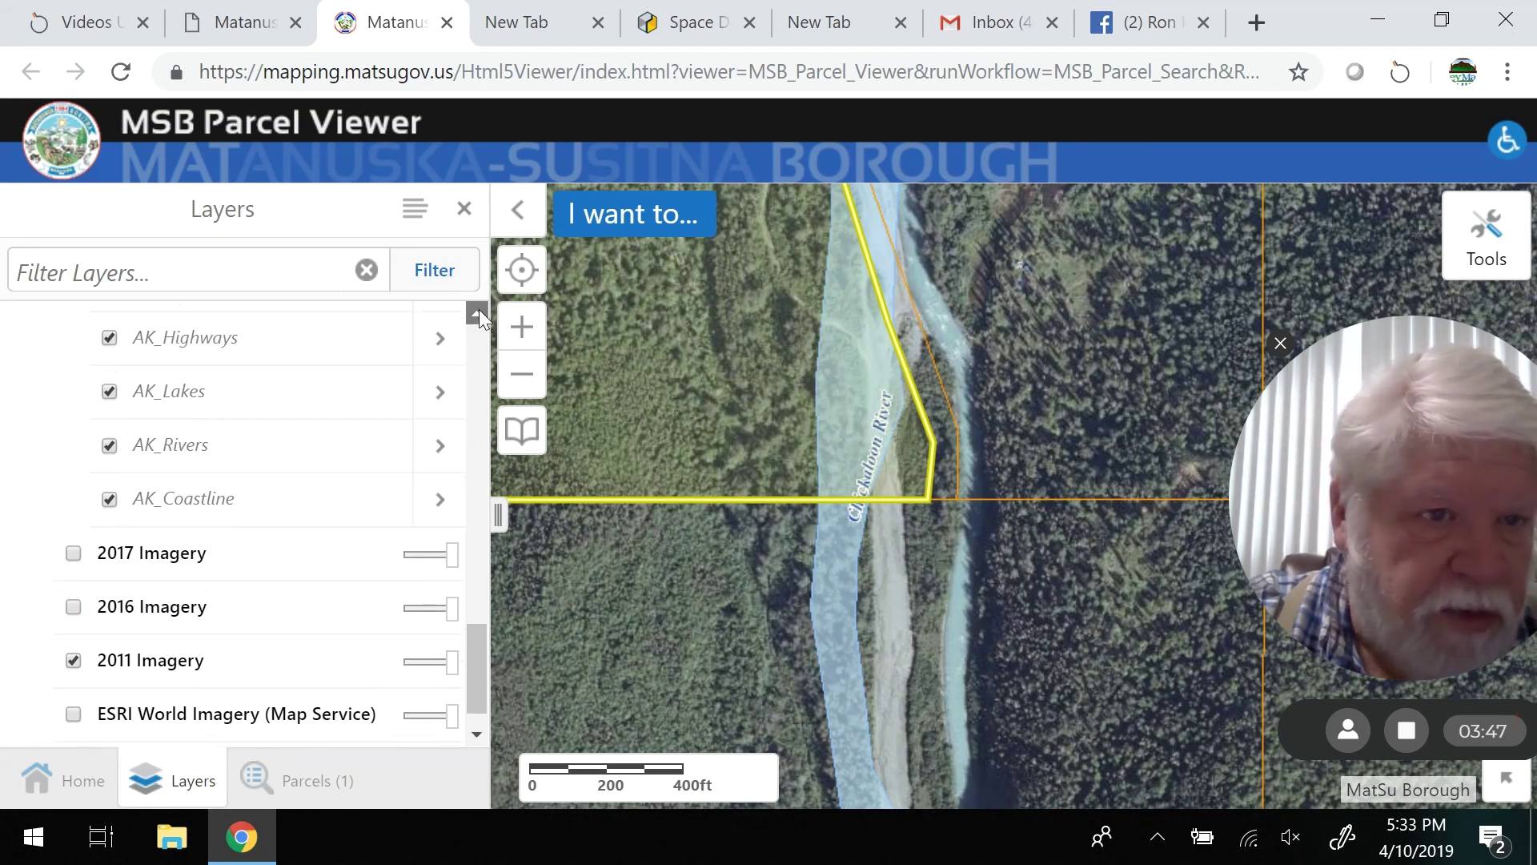
pyautogui.click(109, 454)
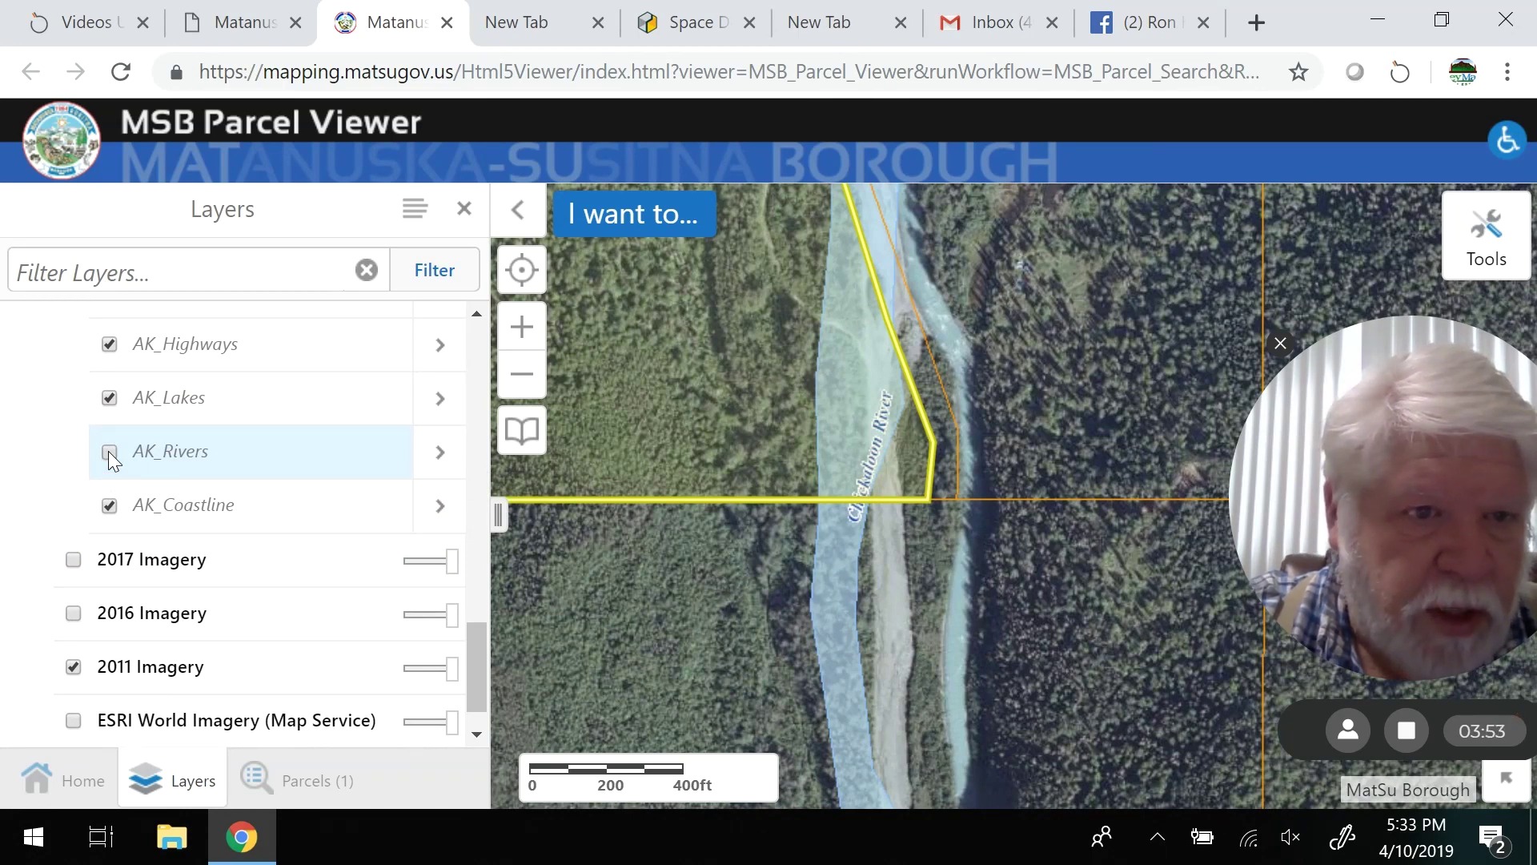
pyautogui.click(109, 452)
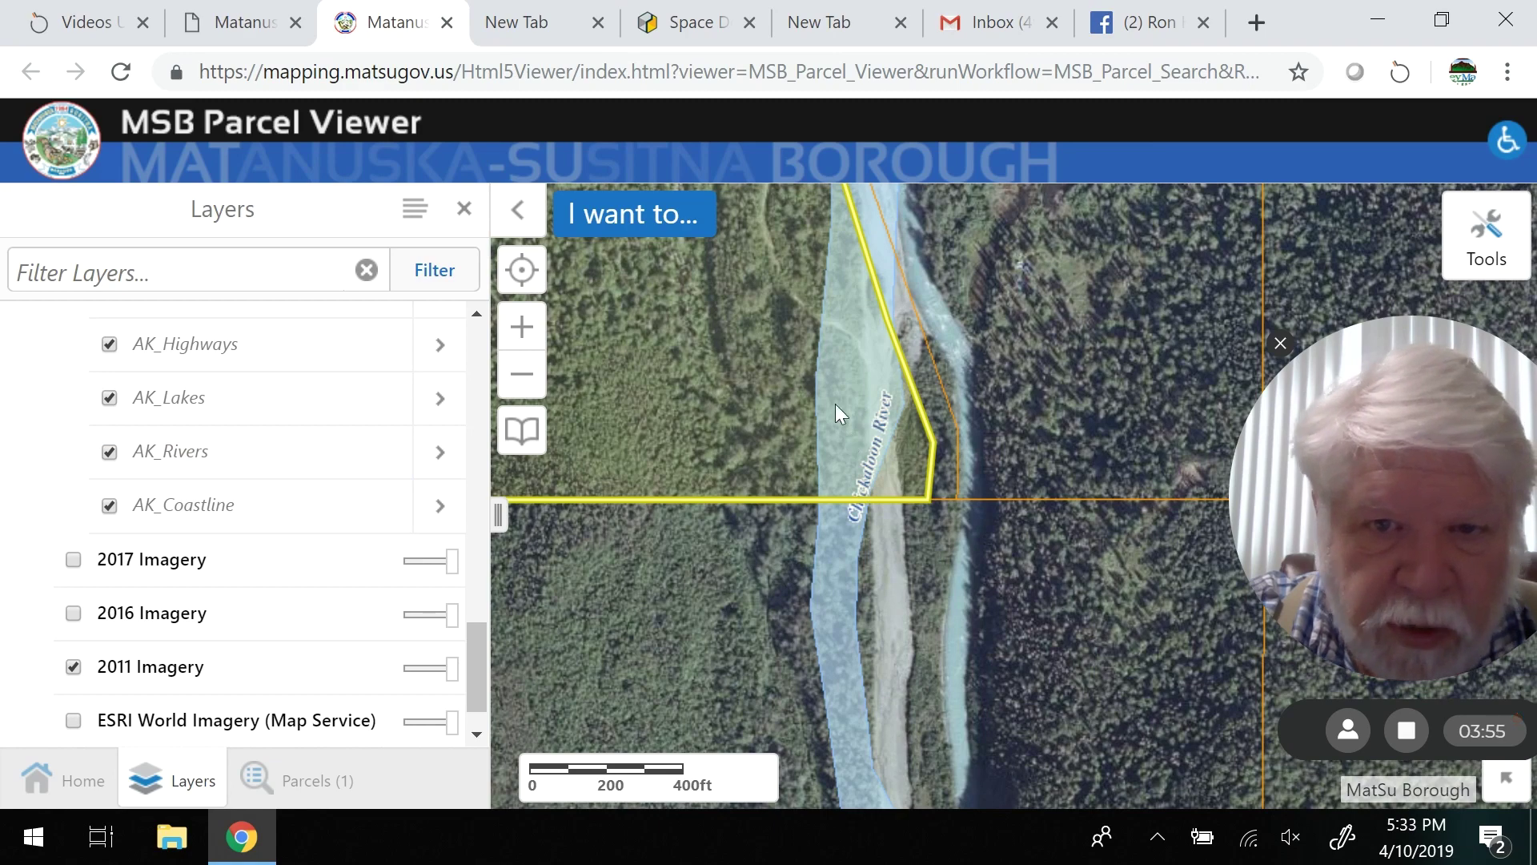
# - Bring the whole highlighted parcel and its surroundings along the Chickaloon River into view over the 2011 imagery
pyautogui.moveTo(852, 359); pyautogui.dragTo(983, 529)
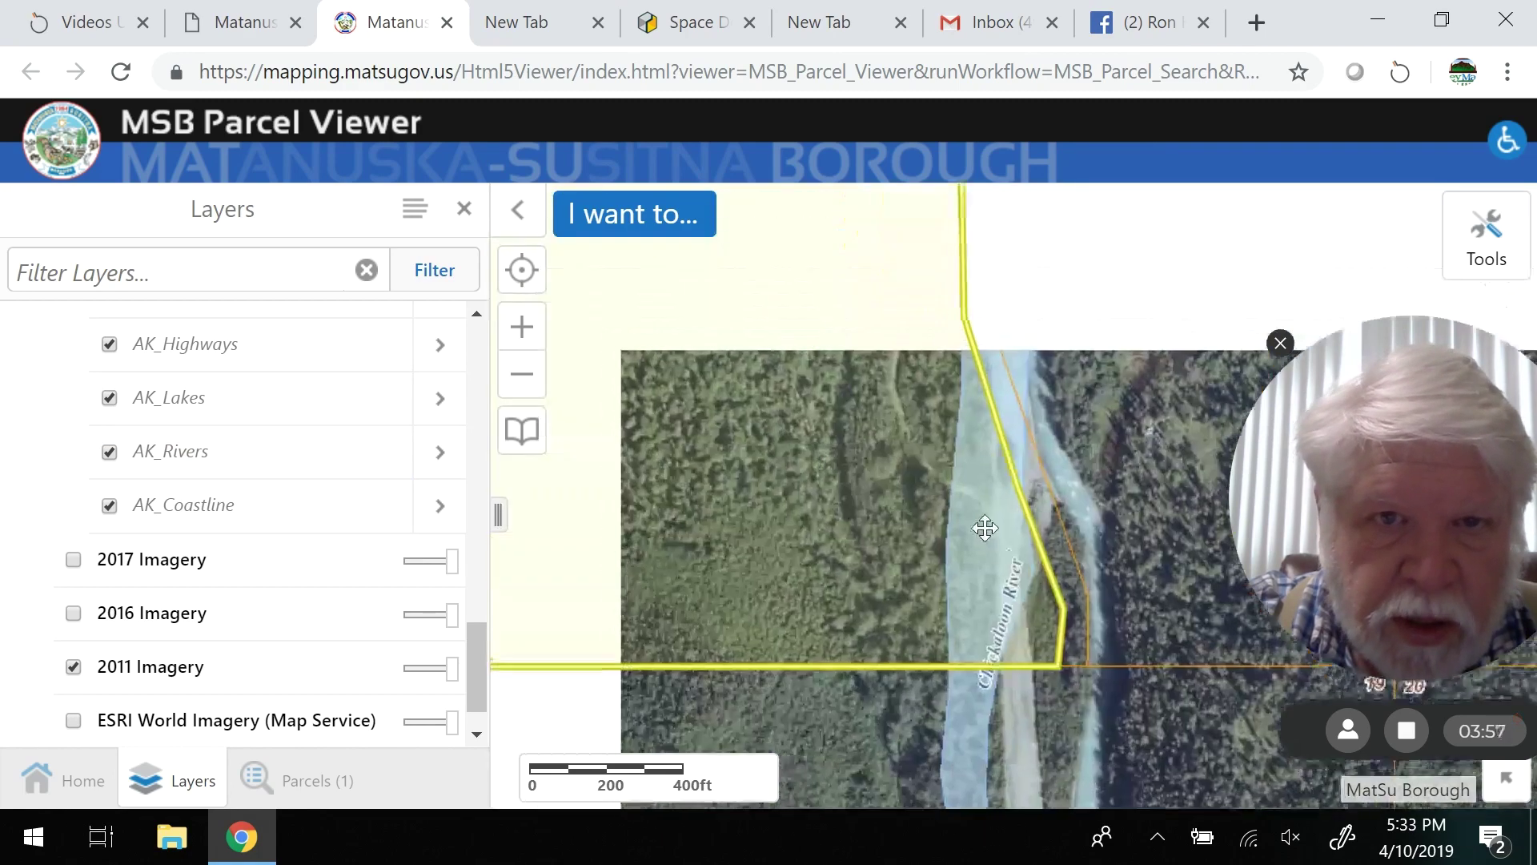
pyautogui.moveTo(927, 319); pyautogui.dragTo(1037, 463)
pyautogui.click(522, 374)
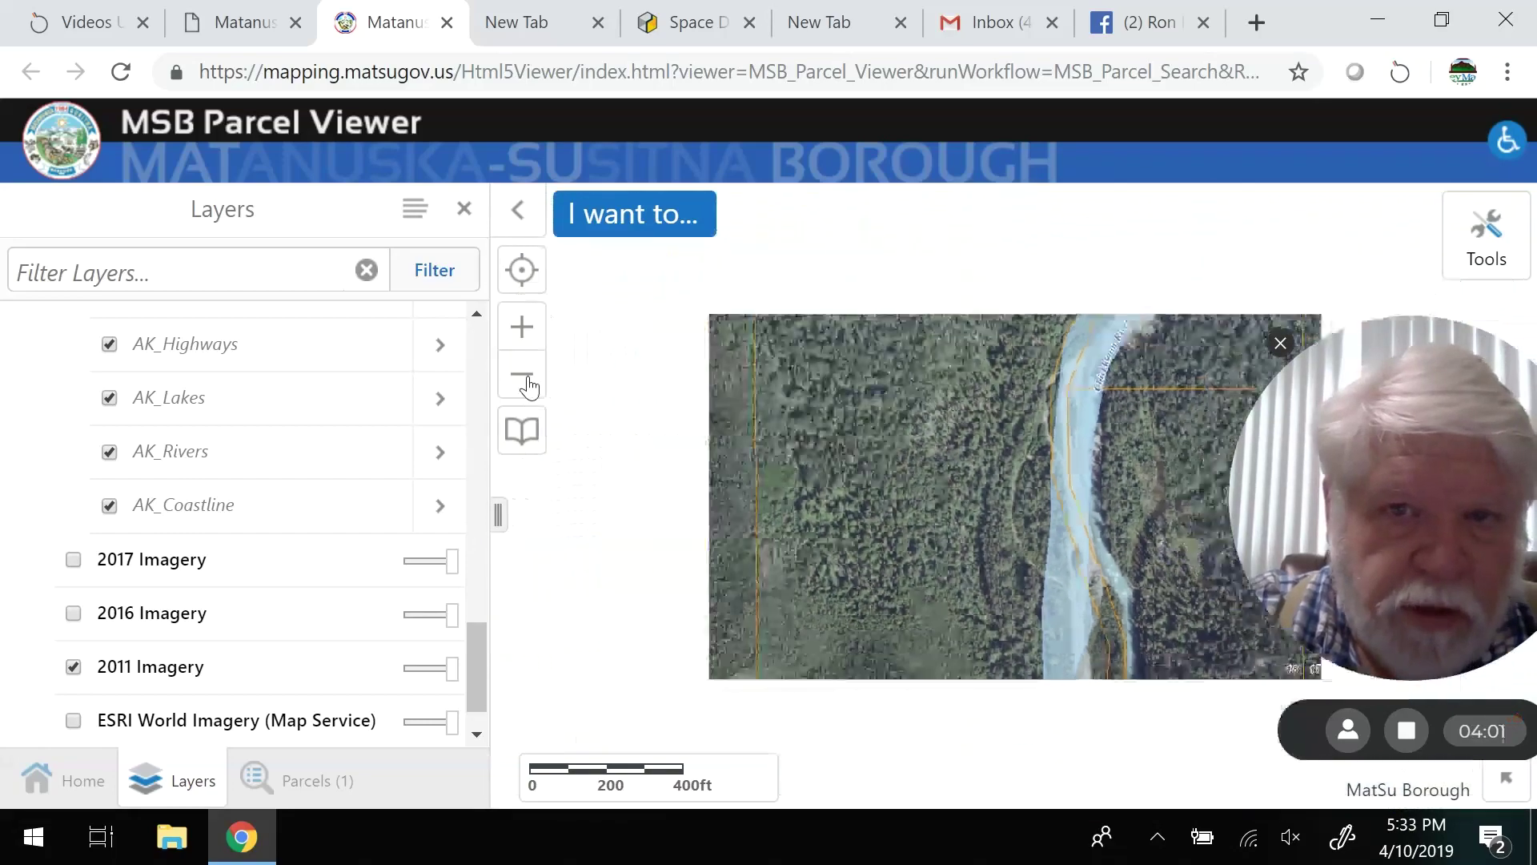
pyautogui.click(522, 374)
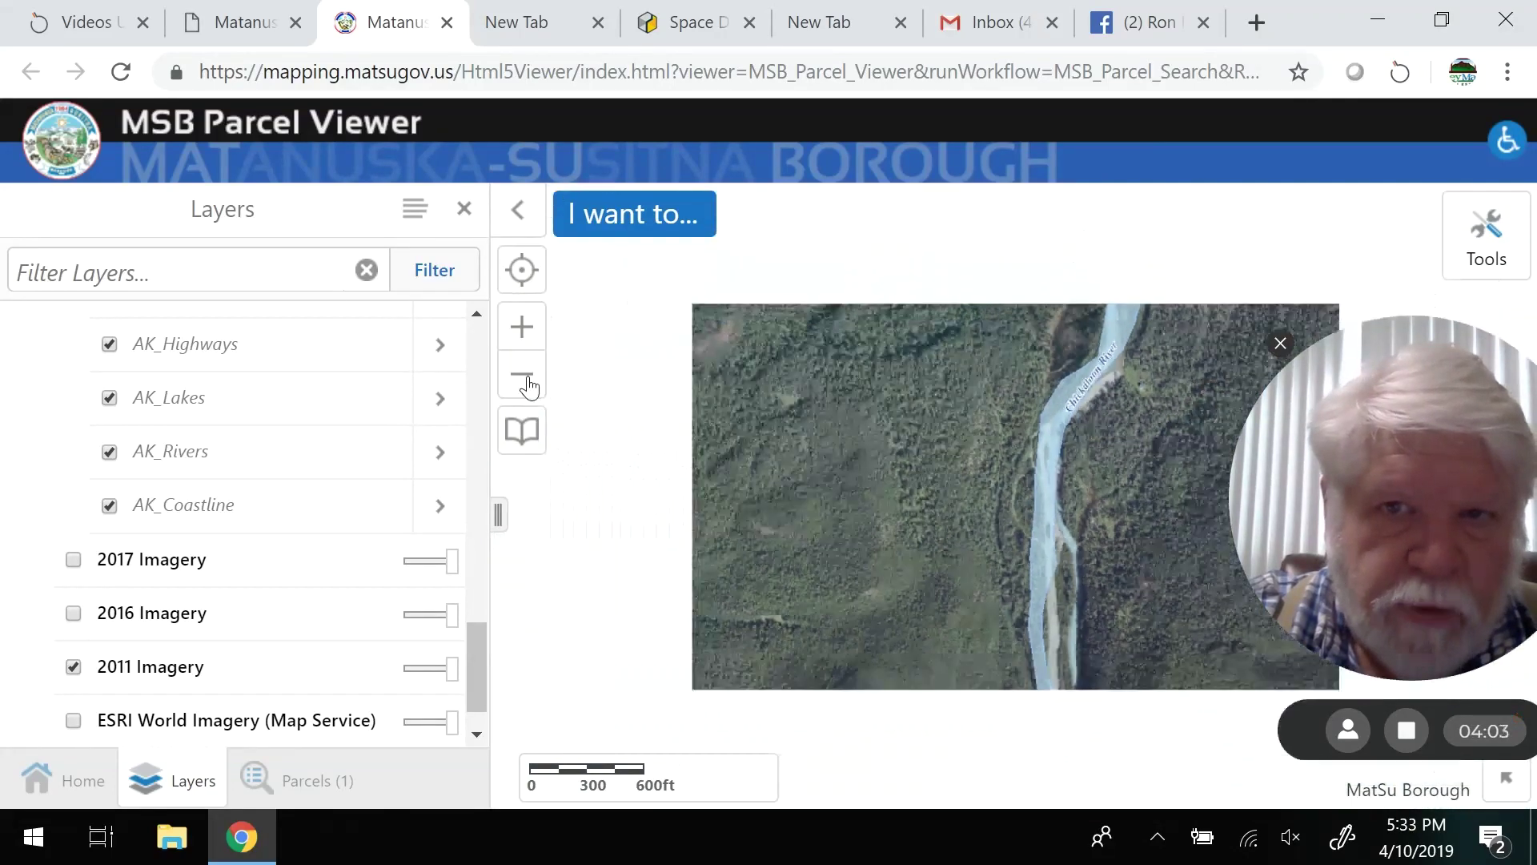
pyautogui.moveTo(810, 415); pyautogui.dragTo(731, 432)
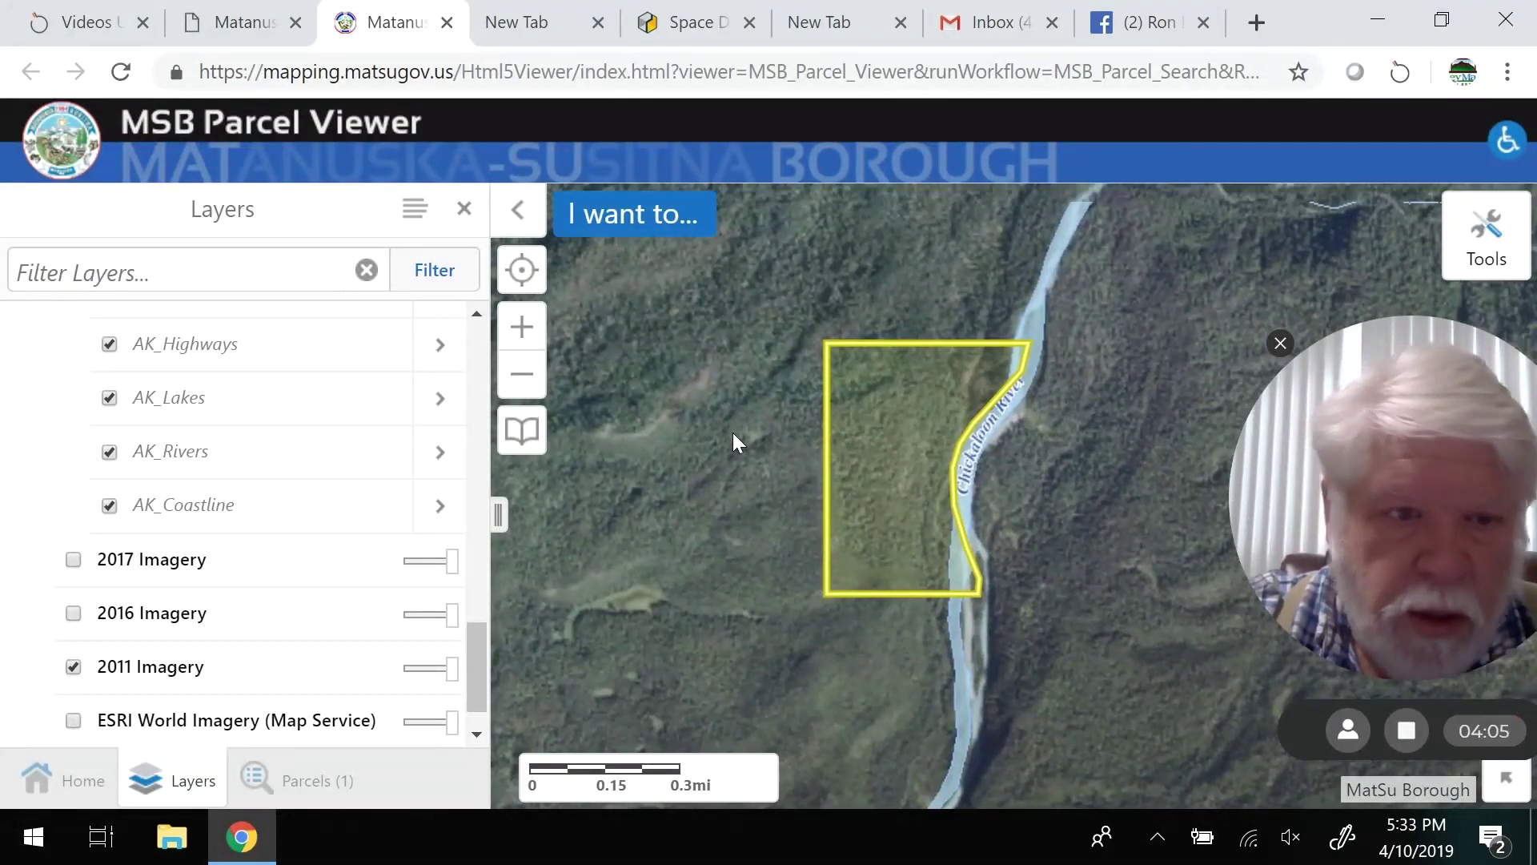
# - Replace the 2011 Imagery layer with 2011 Hillshade and examine the parcel's terrain up close from its northern to its southern boundary
pyautogui.click(477, 728)
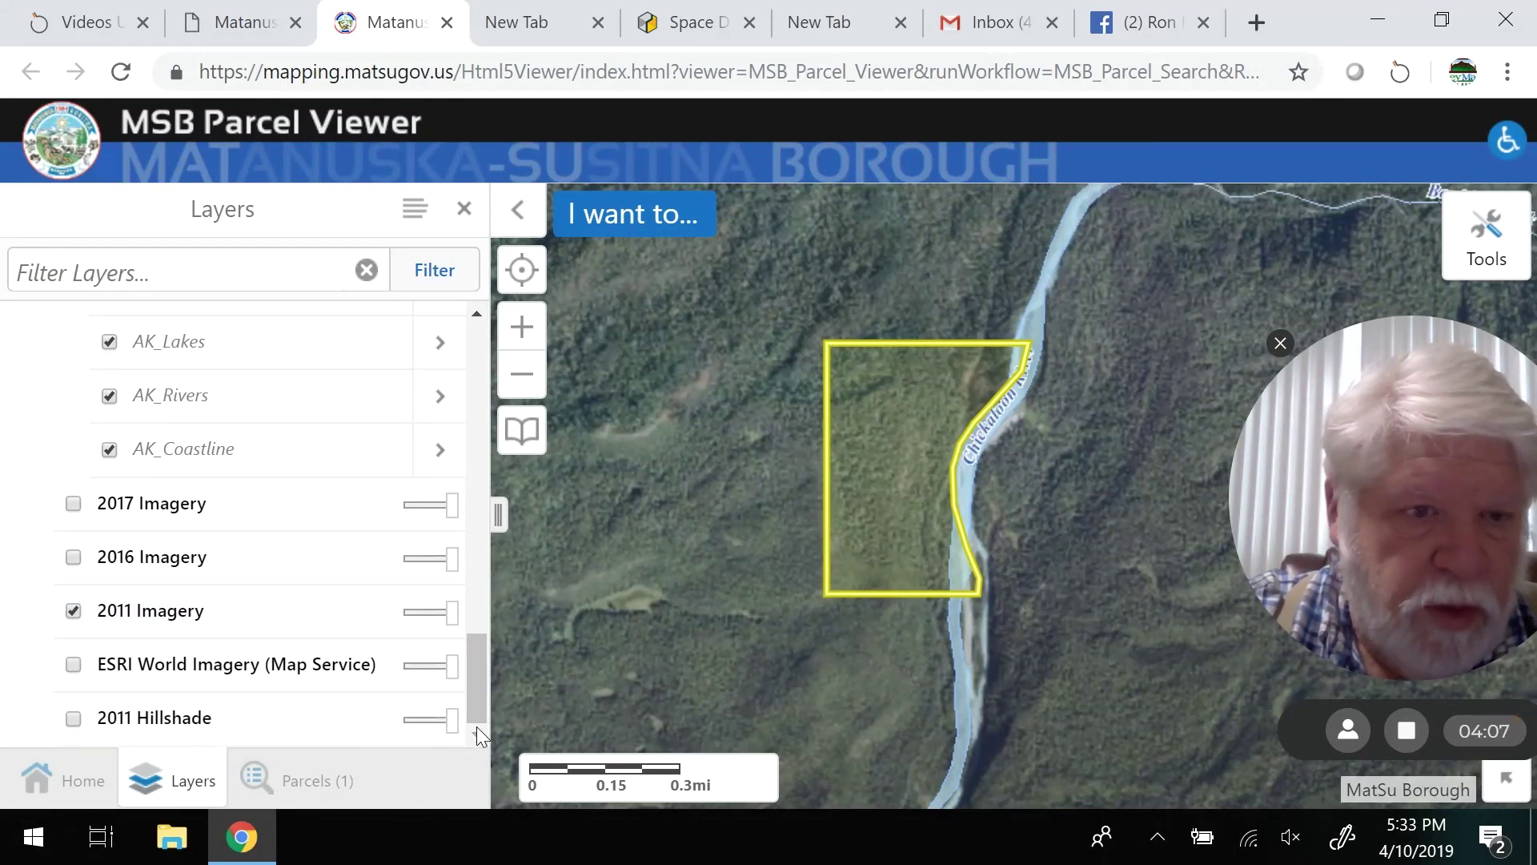
pyautogui.click(72, 611)
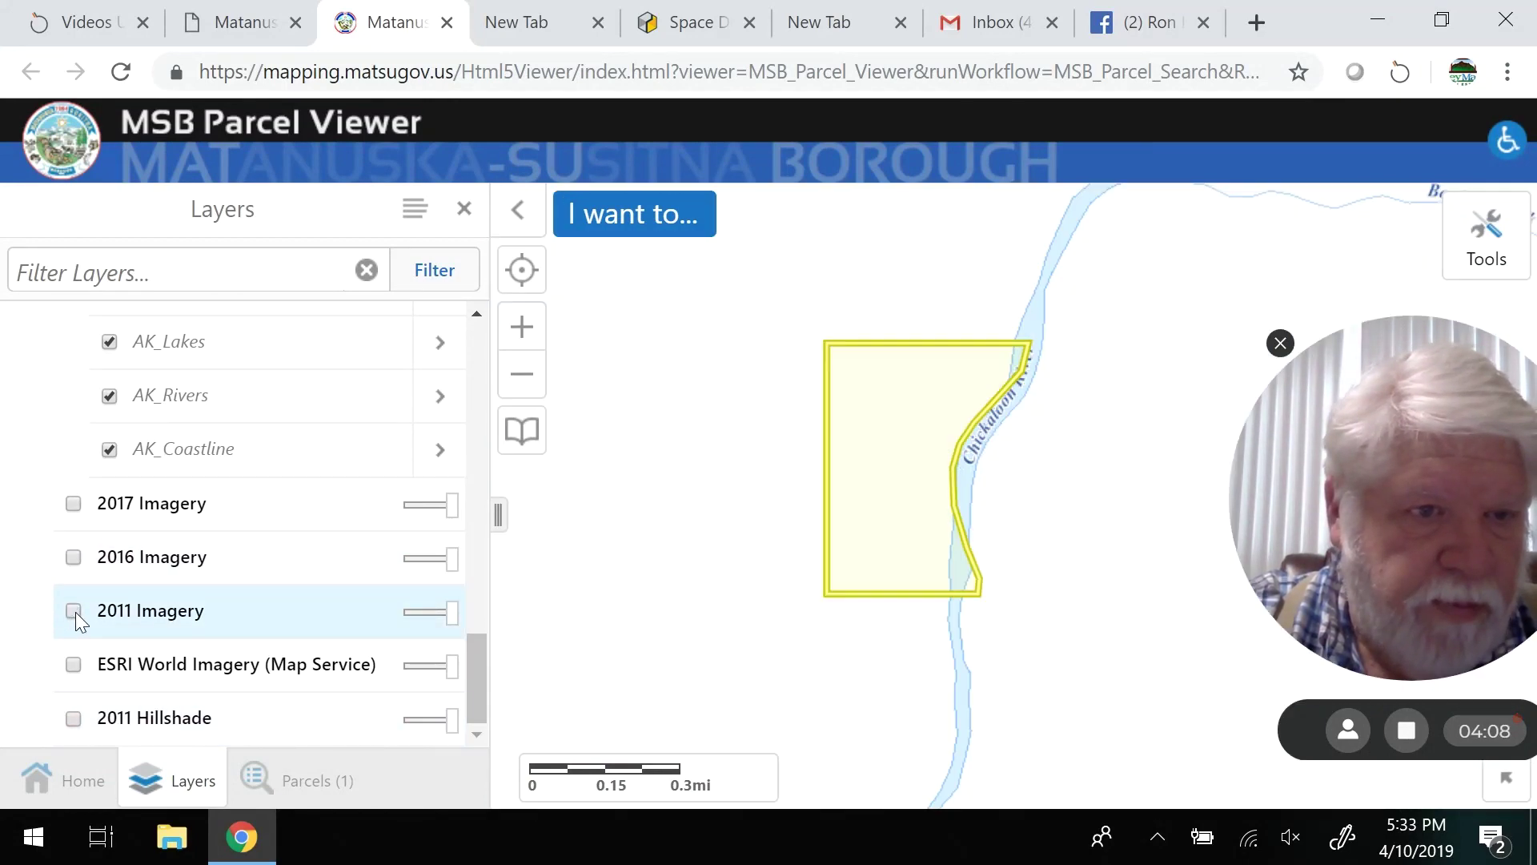
pyautogui.click(74, 719)
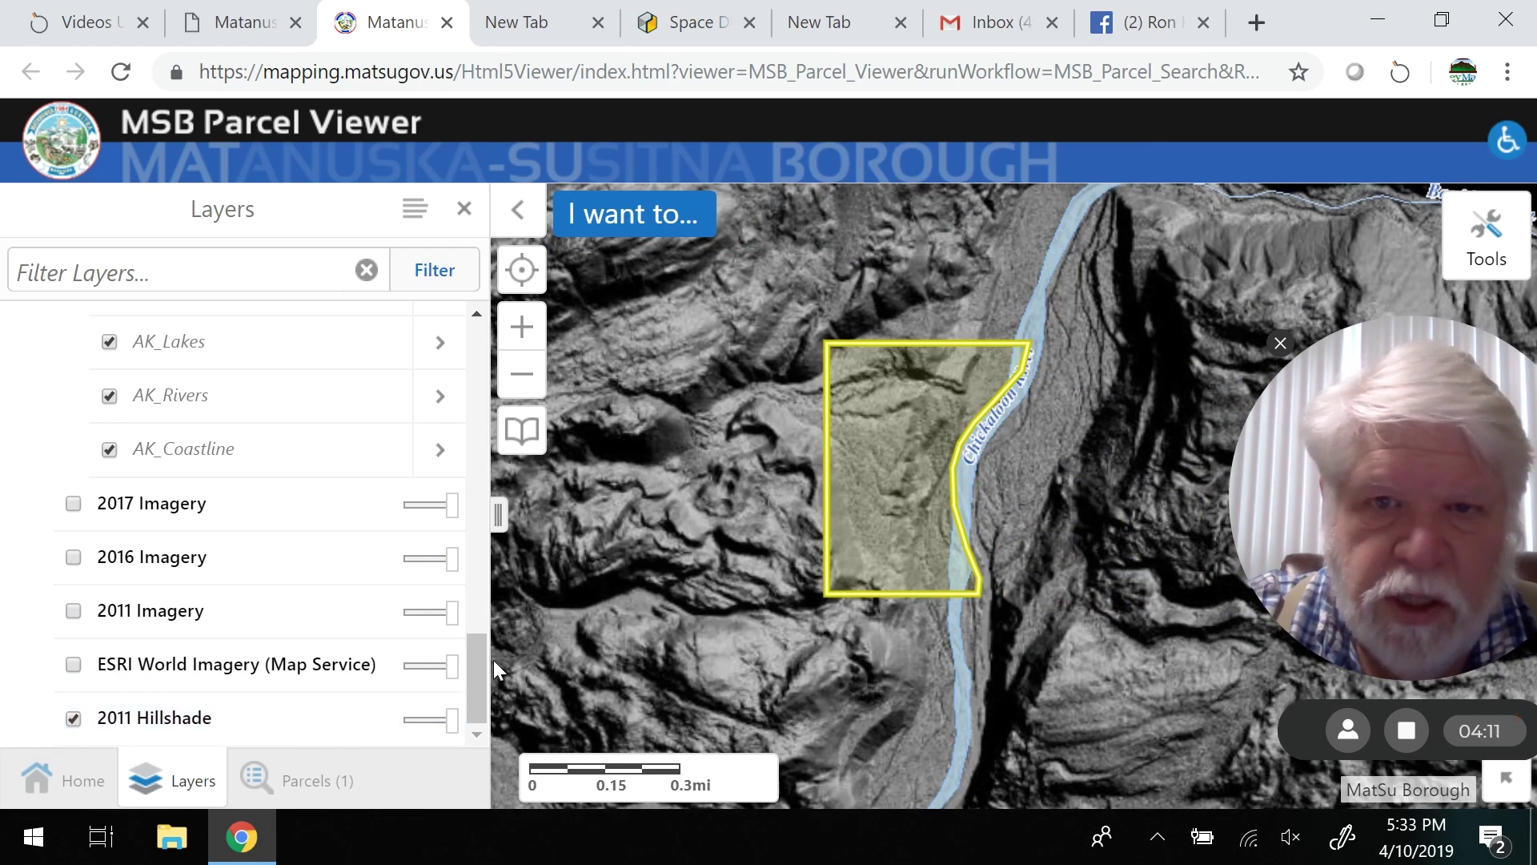
pyautogui.click(525, 328)
pyautogui.moveTo(751, 441); pyautogui.dragTo(847, 471)
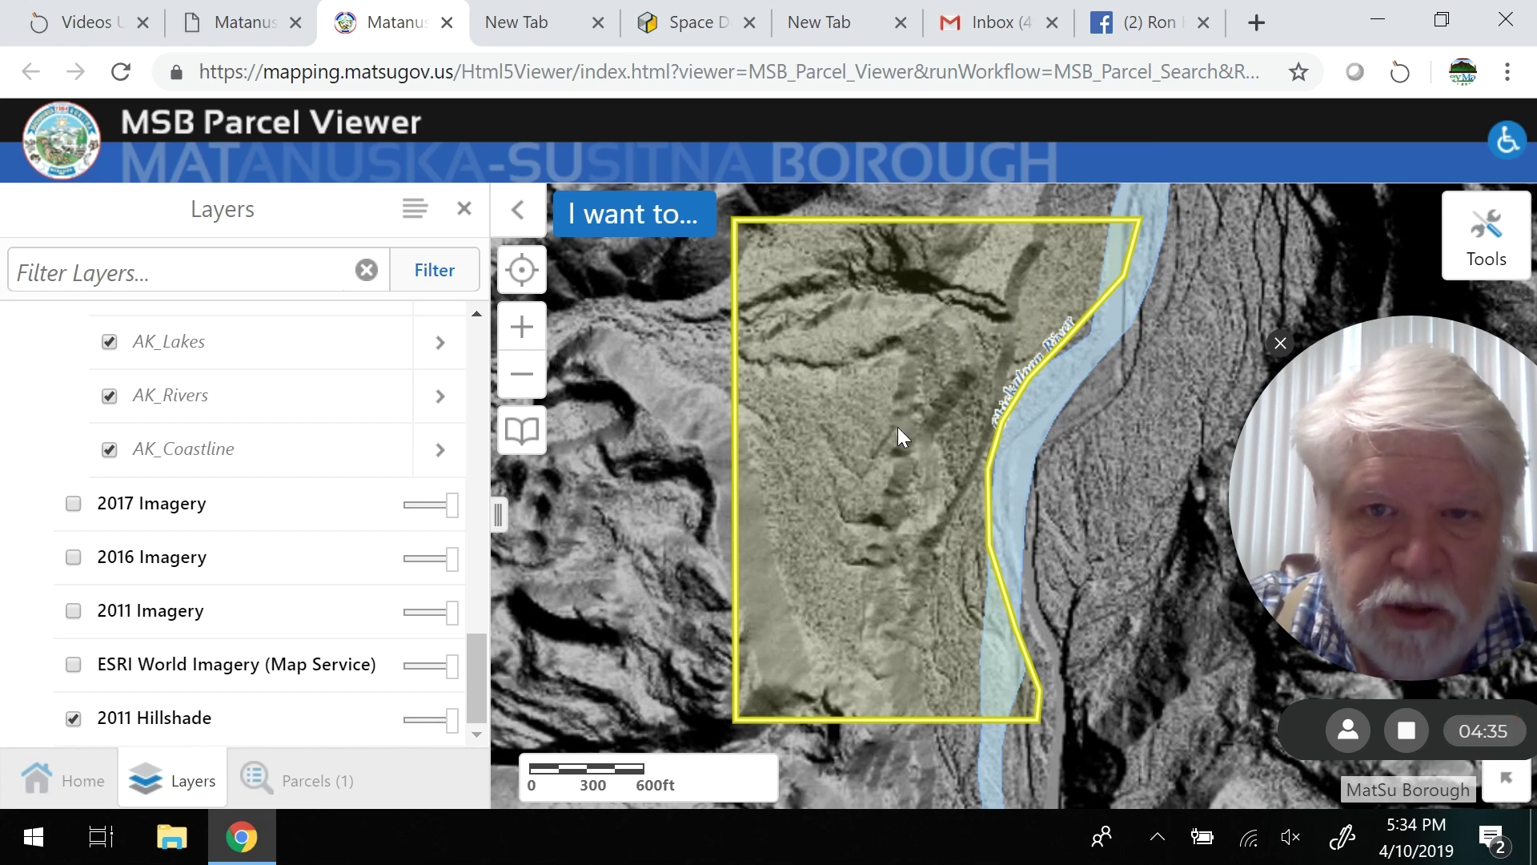
pyautogui.moveTo(838, 407); pyautogui.dragTo(813, 542)
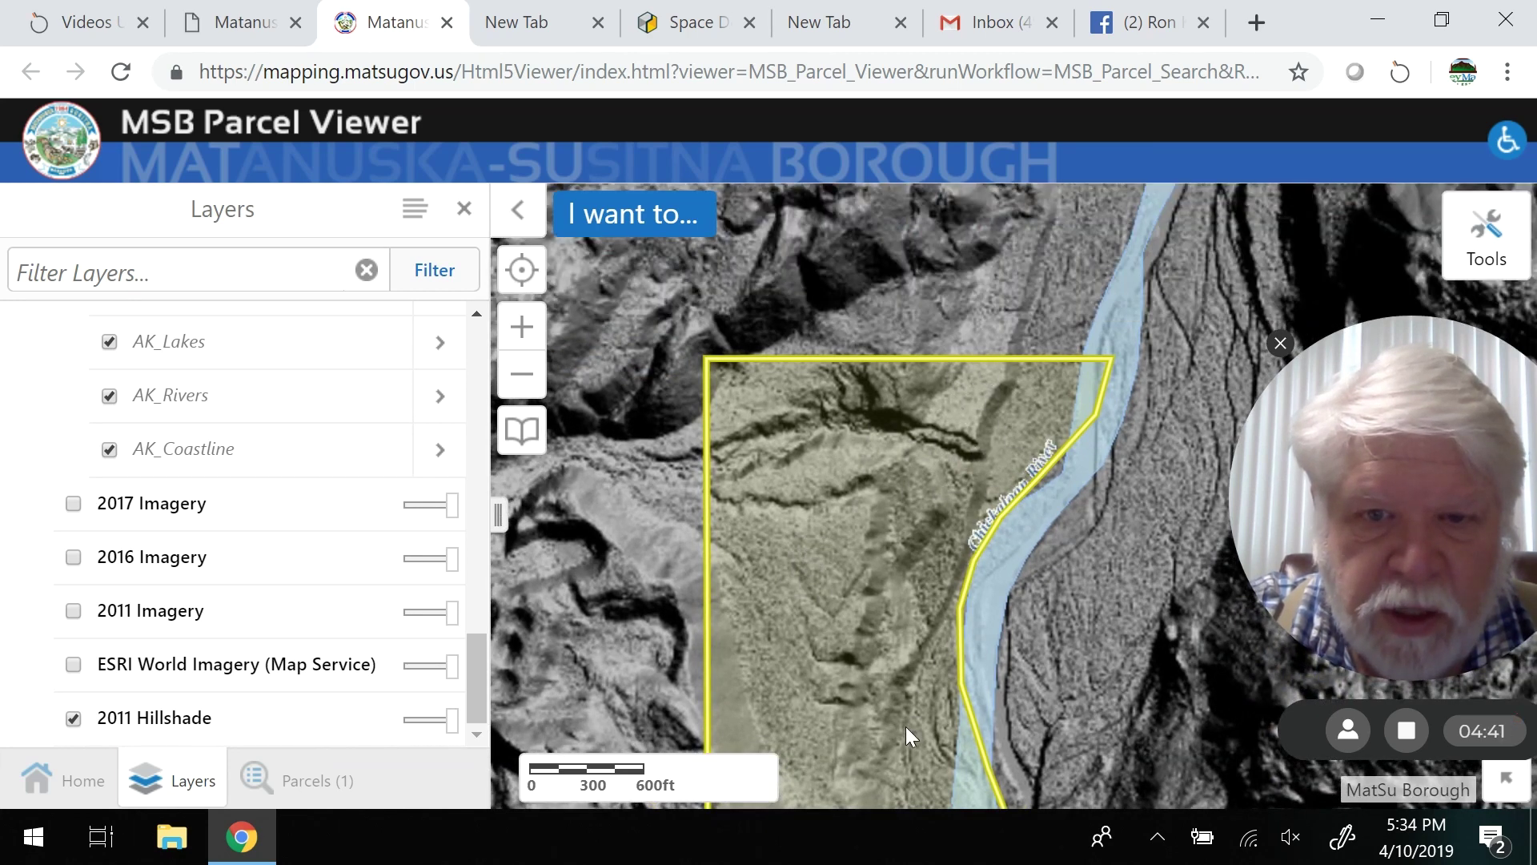
pyautogui.moveTo(849, 639); pyautogui.dragTo(895, 424)
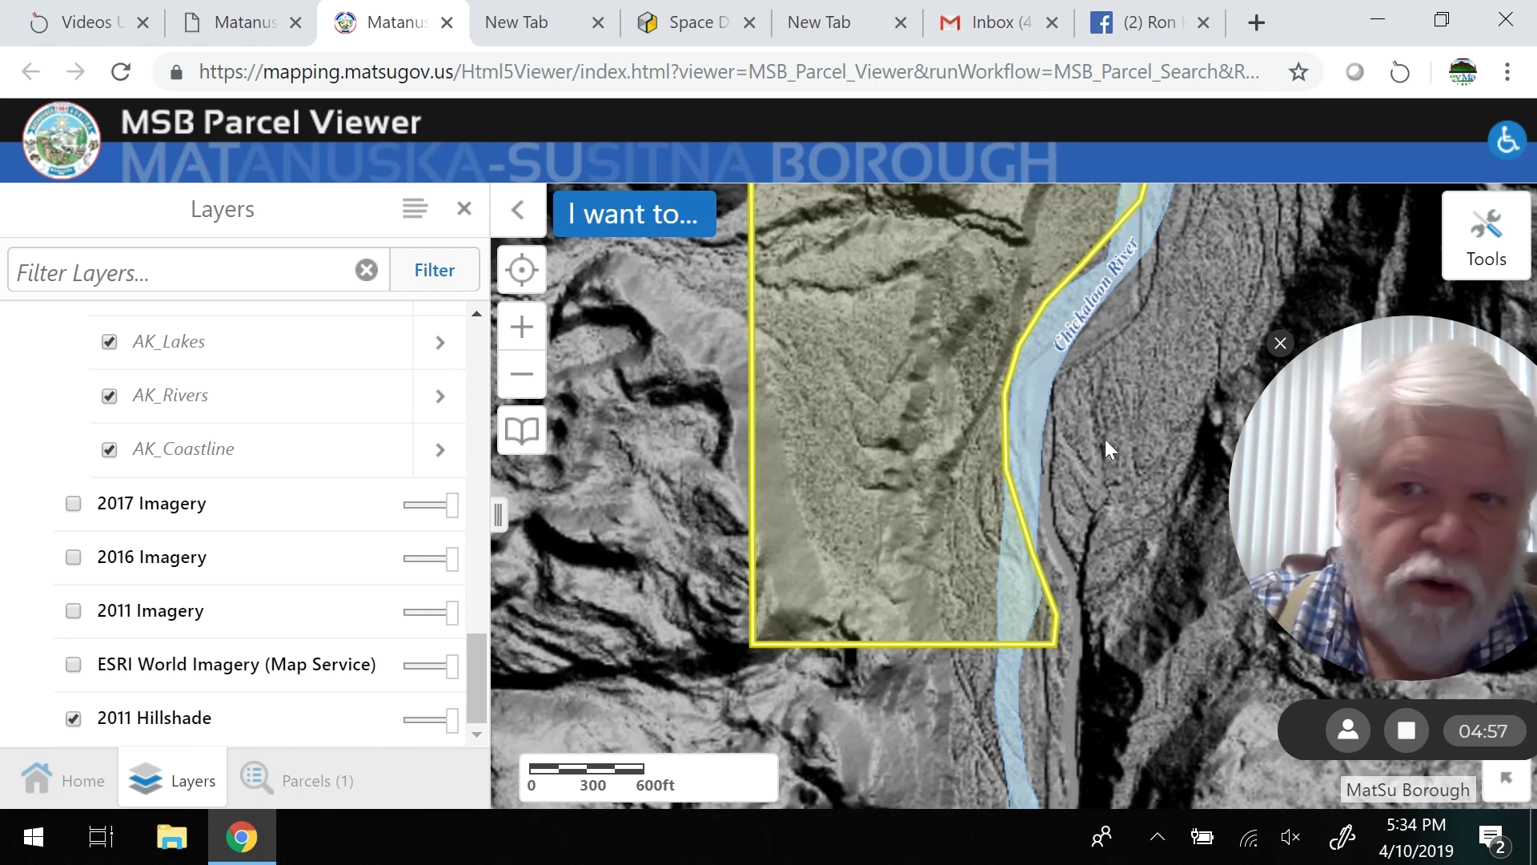
pyautogui.moveTo(1281, 449); pyautogui.dragTo(811, 416)
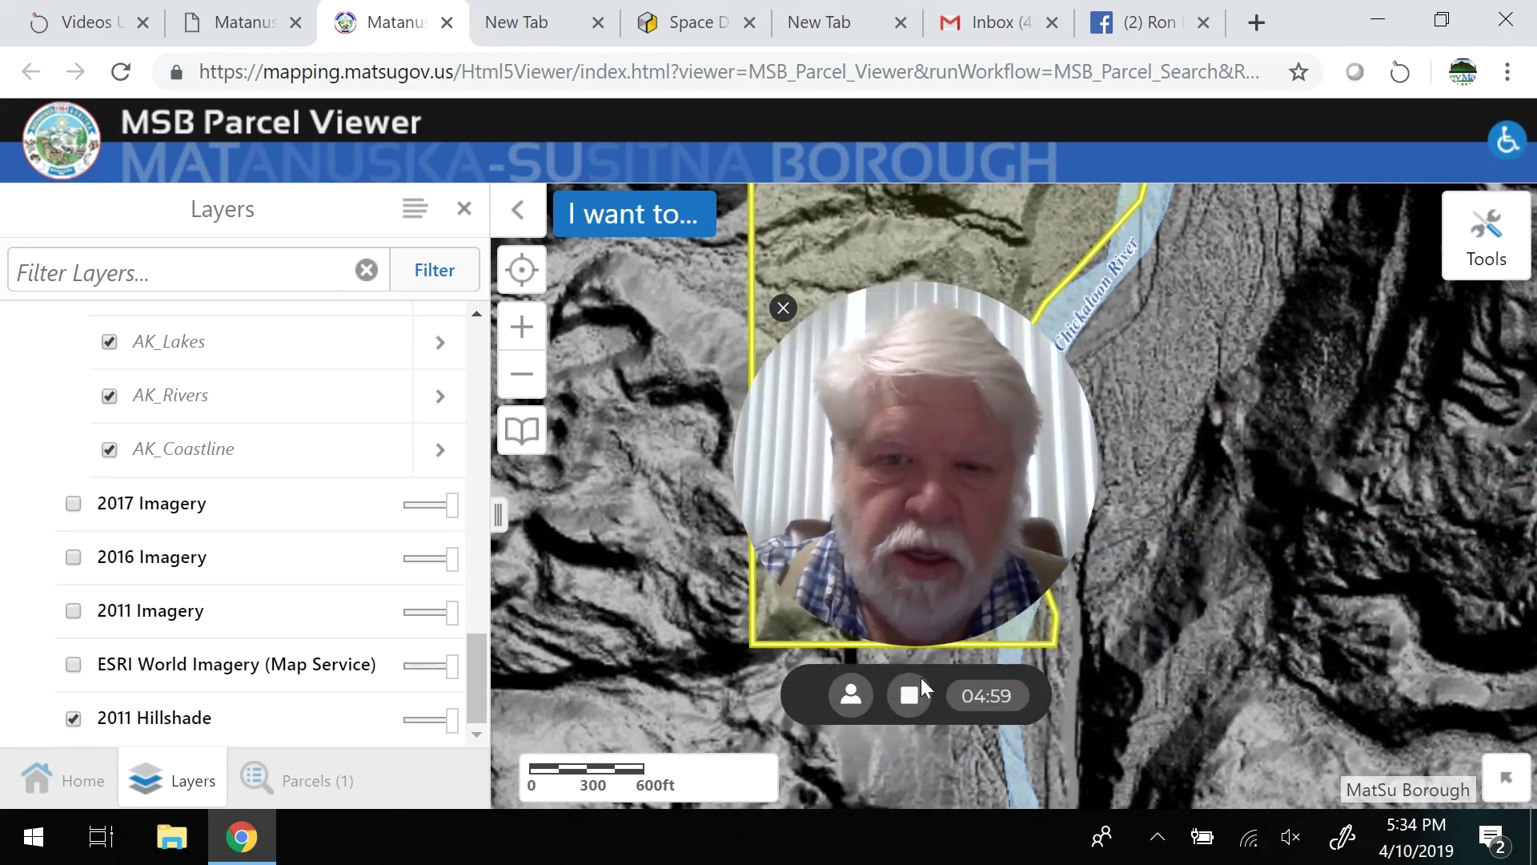